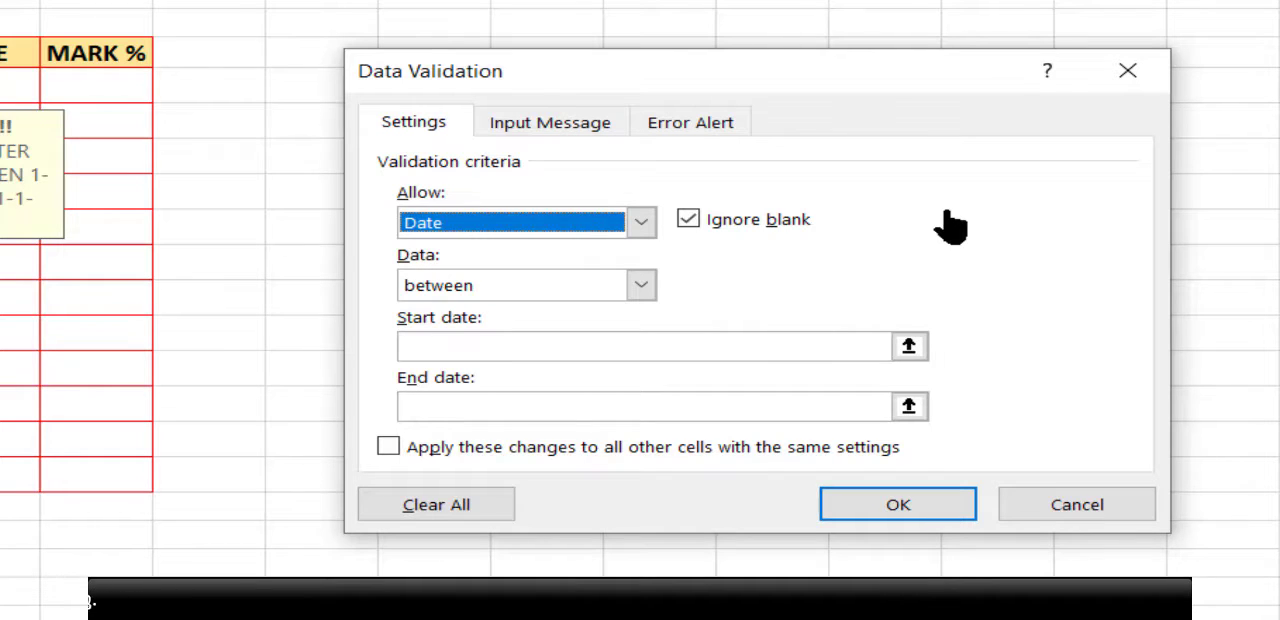
Step: Limit the date validation rule to a start date of 1-1-2008 and an end date of 1-1-2009
{"action": "left_click", "coordinate": [505, 345]}
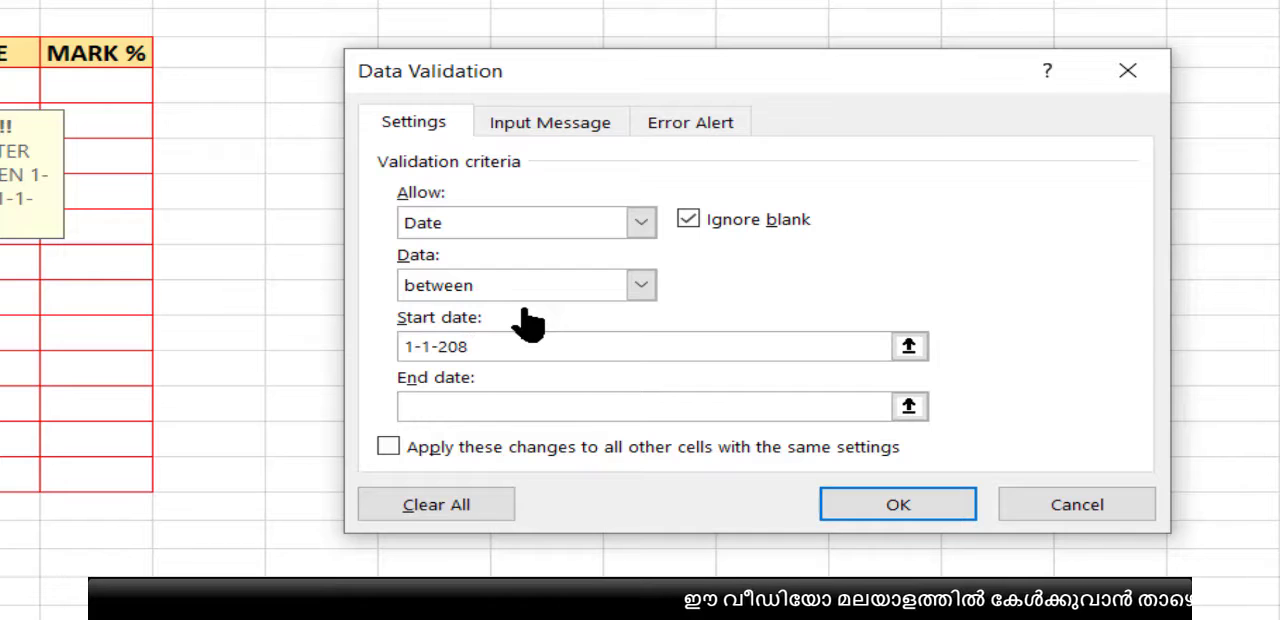
{"action": "type", "text": "1-1-208"}
{"action": "key", "text": "BackSpace"}
{"action": "type", "text": "08"}
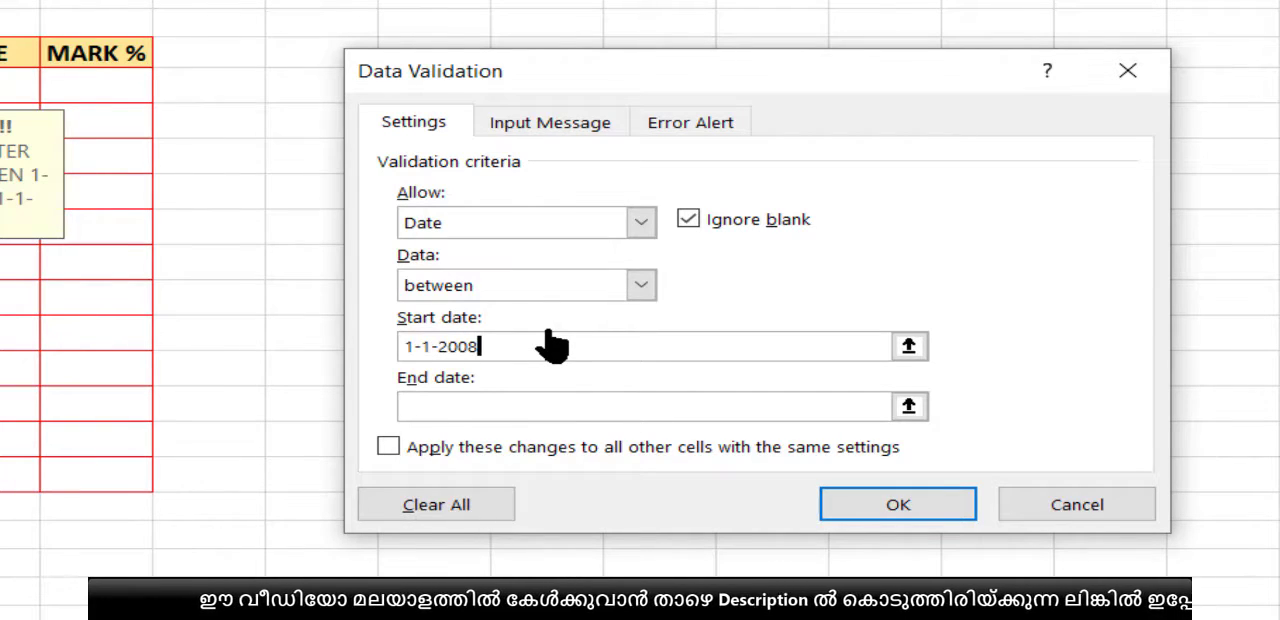
{"action": "left_click", "coordinate": [486, 410]}
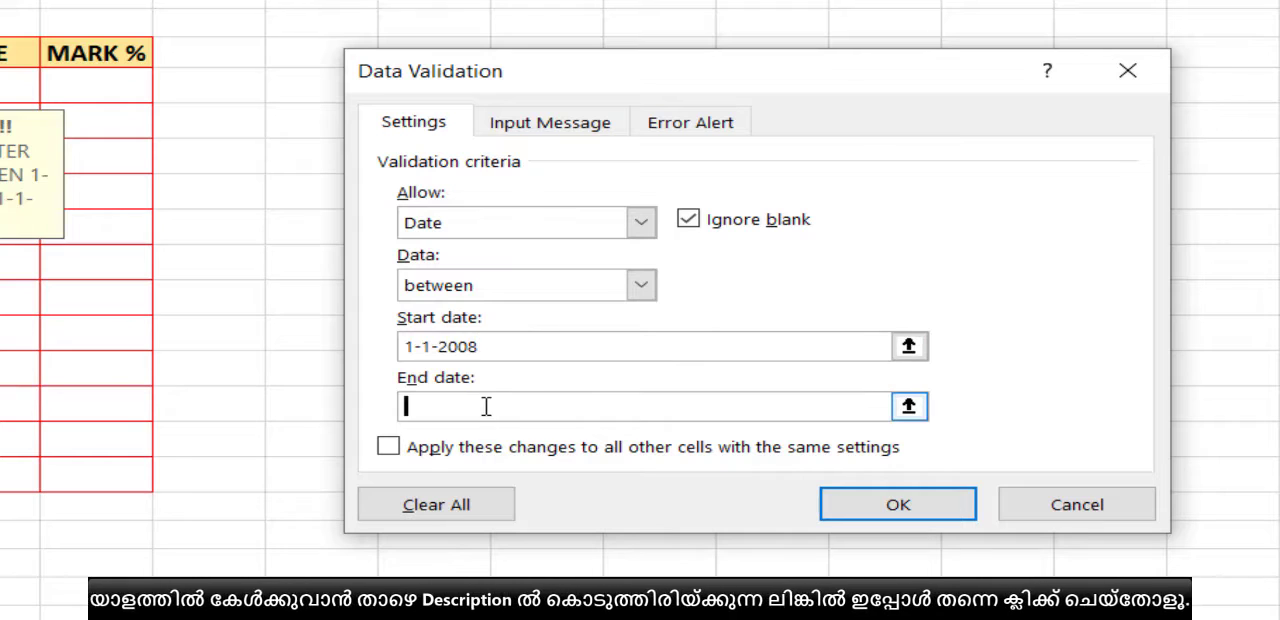
{"action": "type", "text": "1-1-2009"}
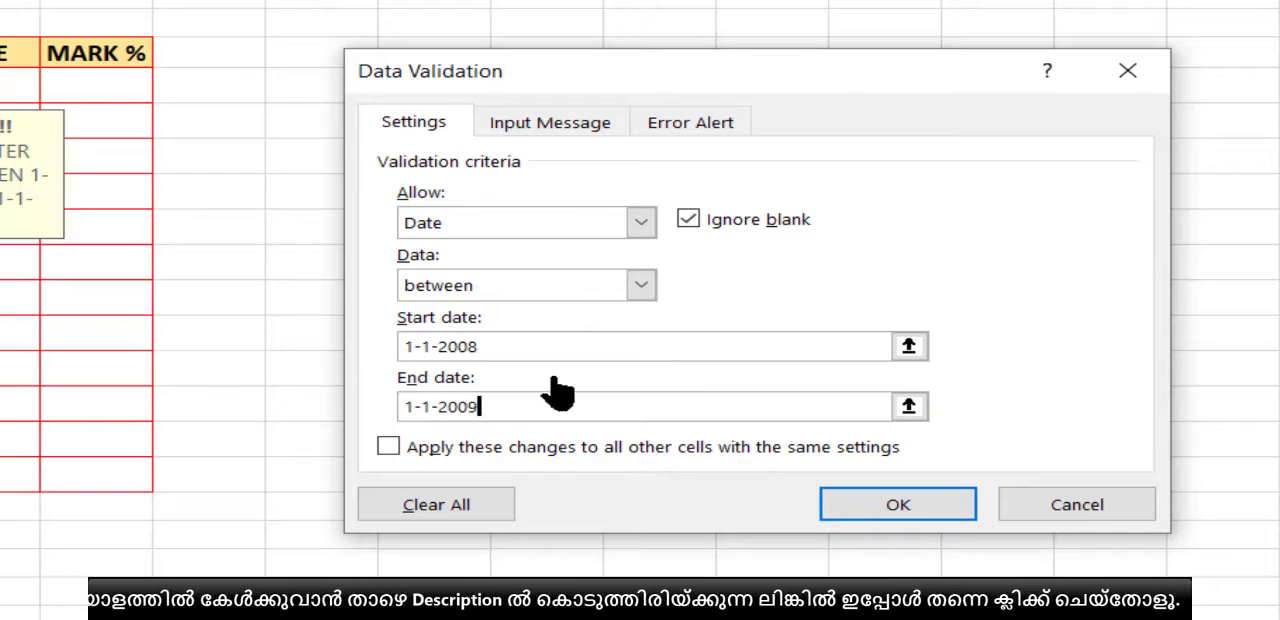
{"action": "left_click", "coordinate": [516, 338]}
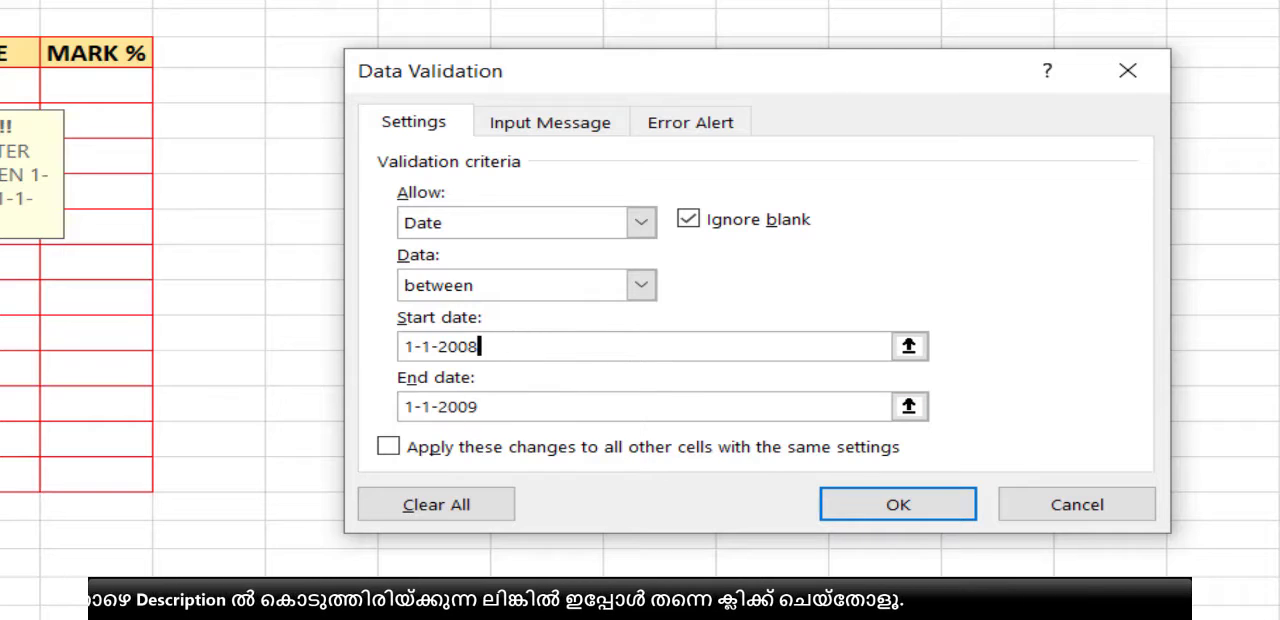
Step: Check the rule's ATTENTION!!! input message and STOP!!! error alert, and apply the validation
{"action": "left_click", "coordinate": [543, 143]}
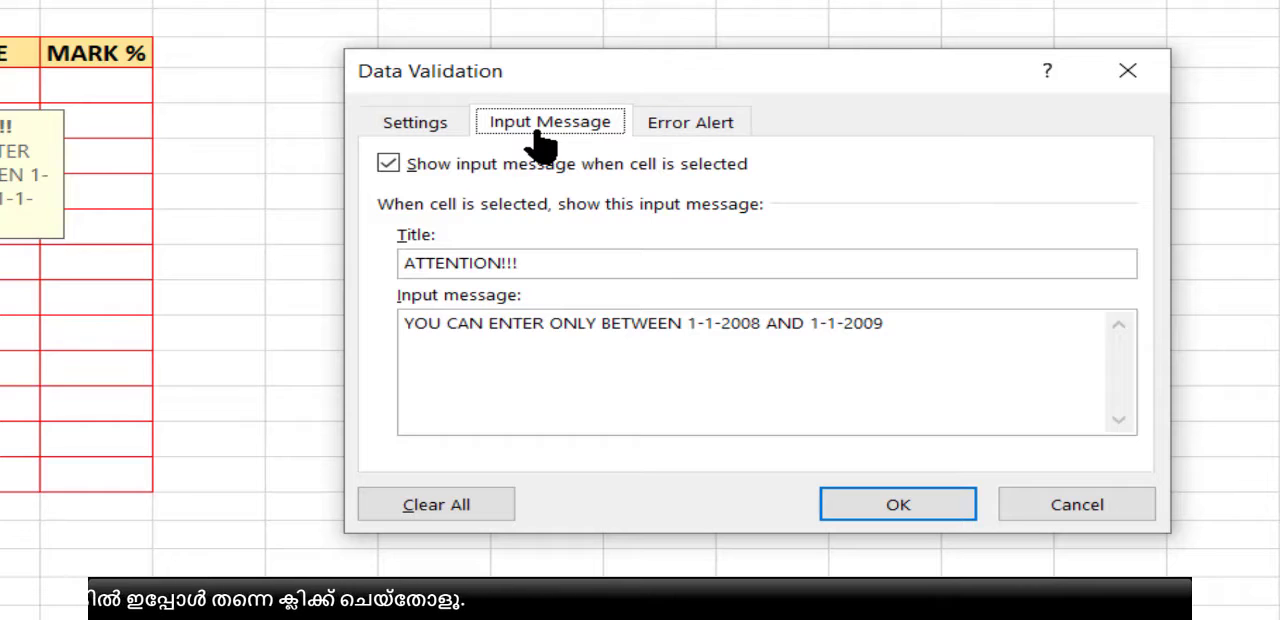
{"action": "left_click", "coordinate": [542, 262]}
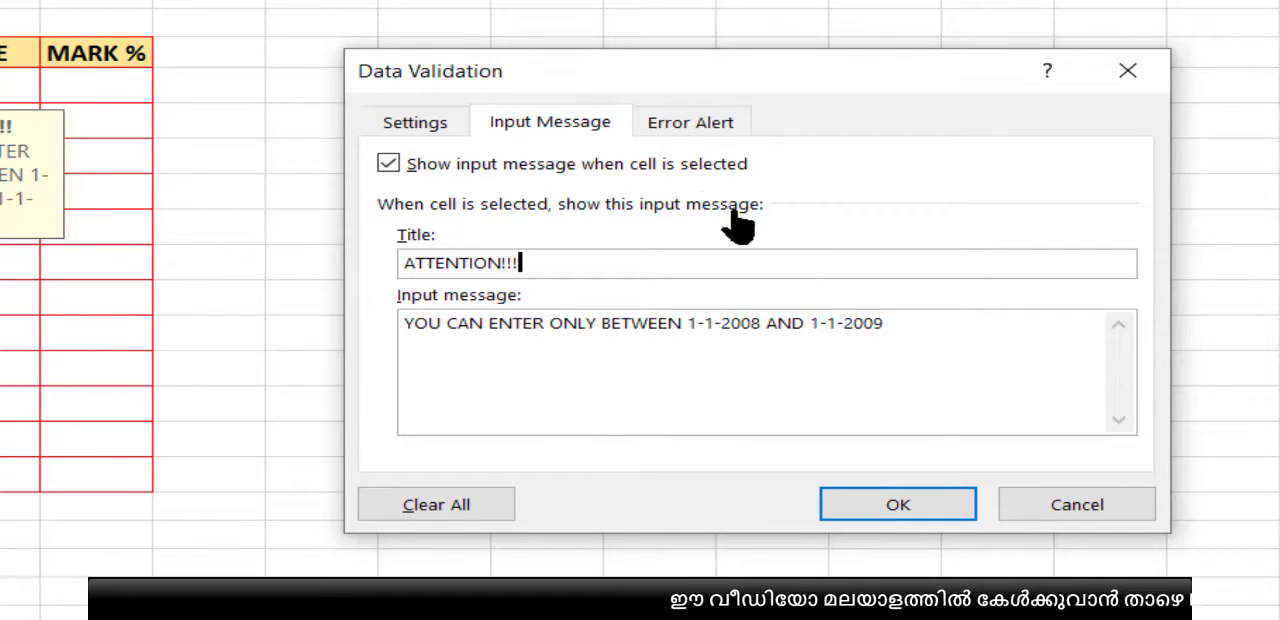
{"action": "left_click", "coordinate": [711, 128]}
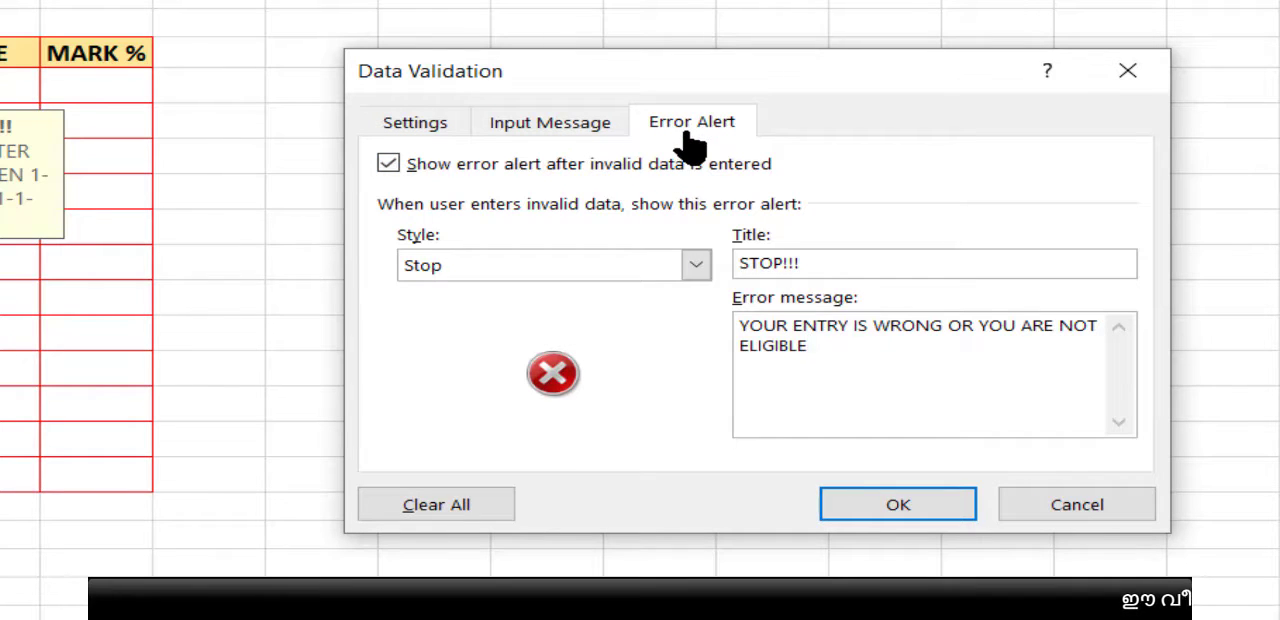
{"action": "left_click", "coordinate": [898, 505]}
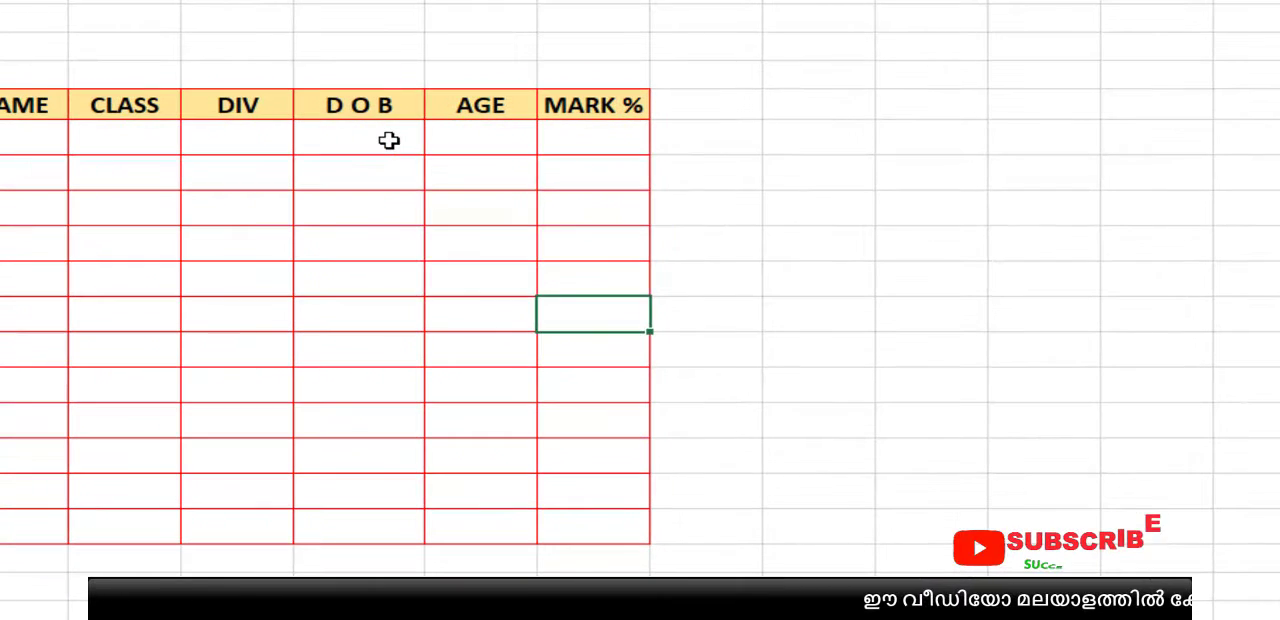
Step: Test the rule by trying a date after the allowed end date in the first D O B cell
{"action": "left_click", "coordinate": [279, 128]}
{"action": "type", "text": "1-"}
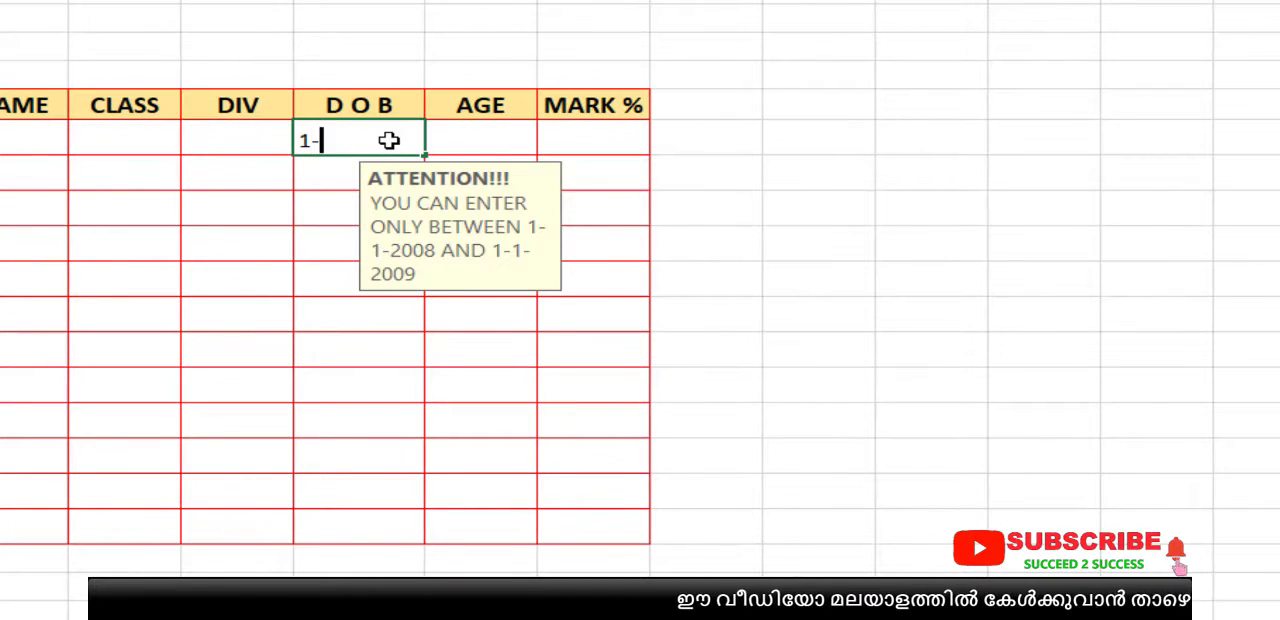
{"action": "type", "text": "2-20"}
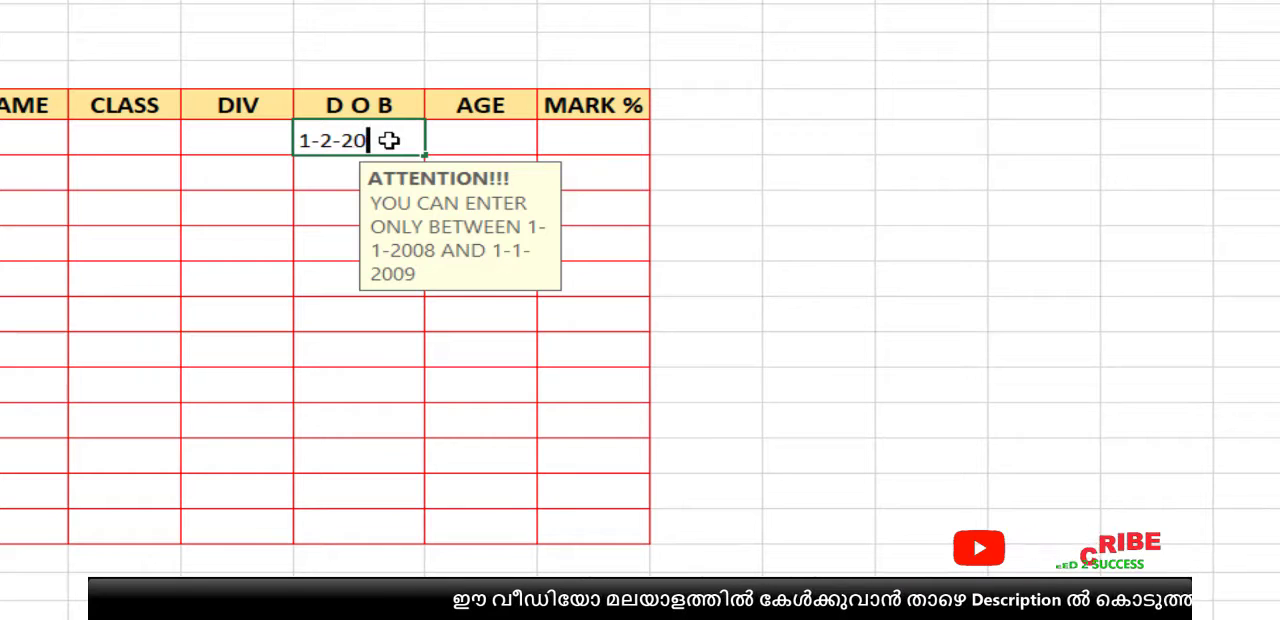
{"action": "type", "text": "09"}
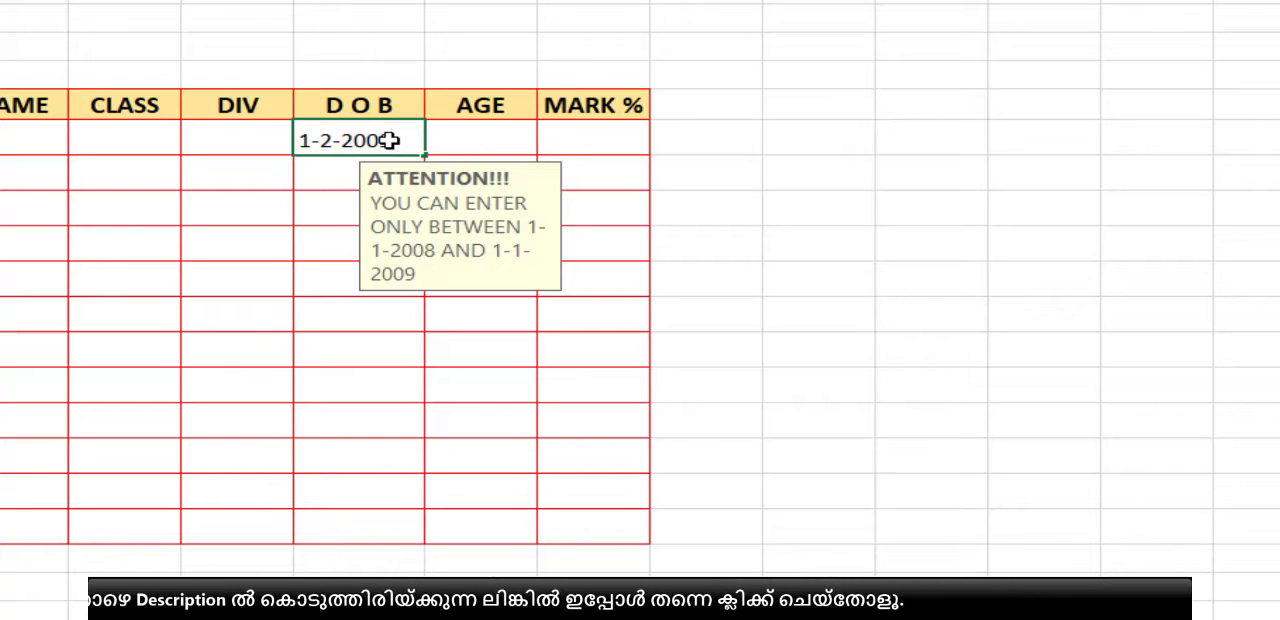
{"action": "key", "text": "Return"}
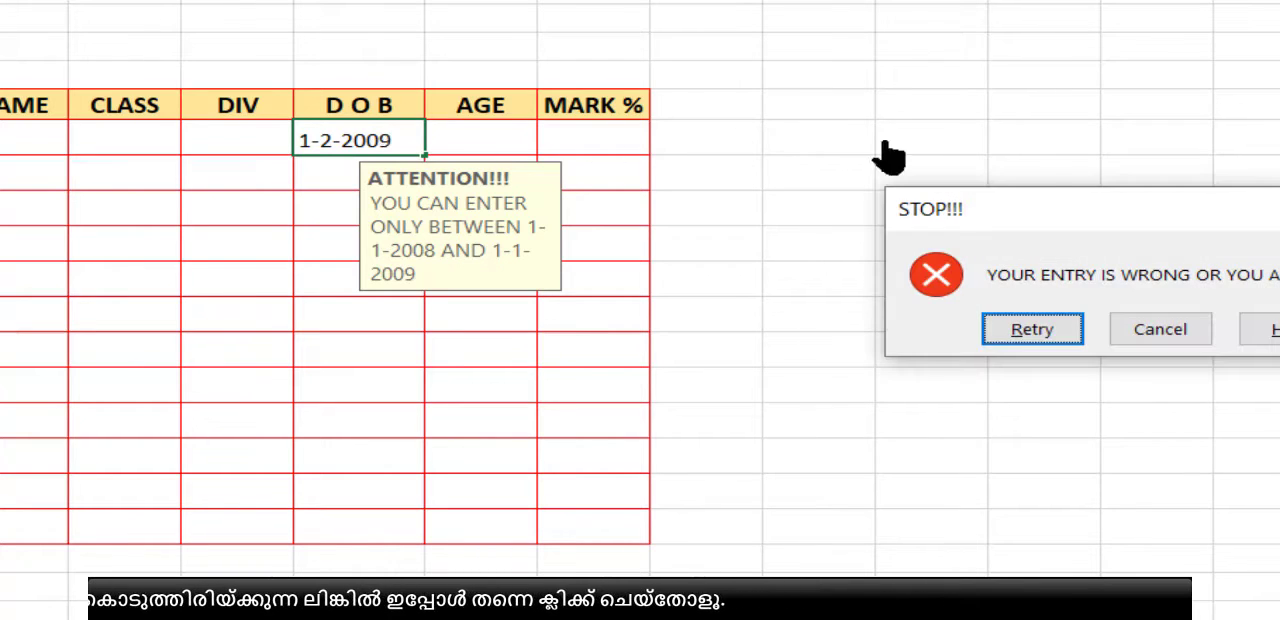
Step: Retry the first D O B entry, changing only its month so the date equals the rule's end date
{"action": "left_click", "coordinate": [1032, 335]}
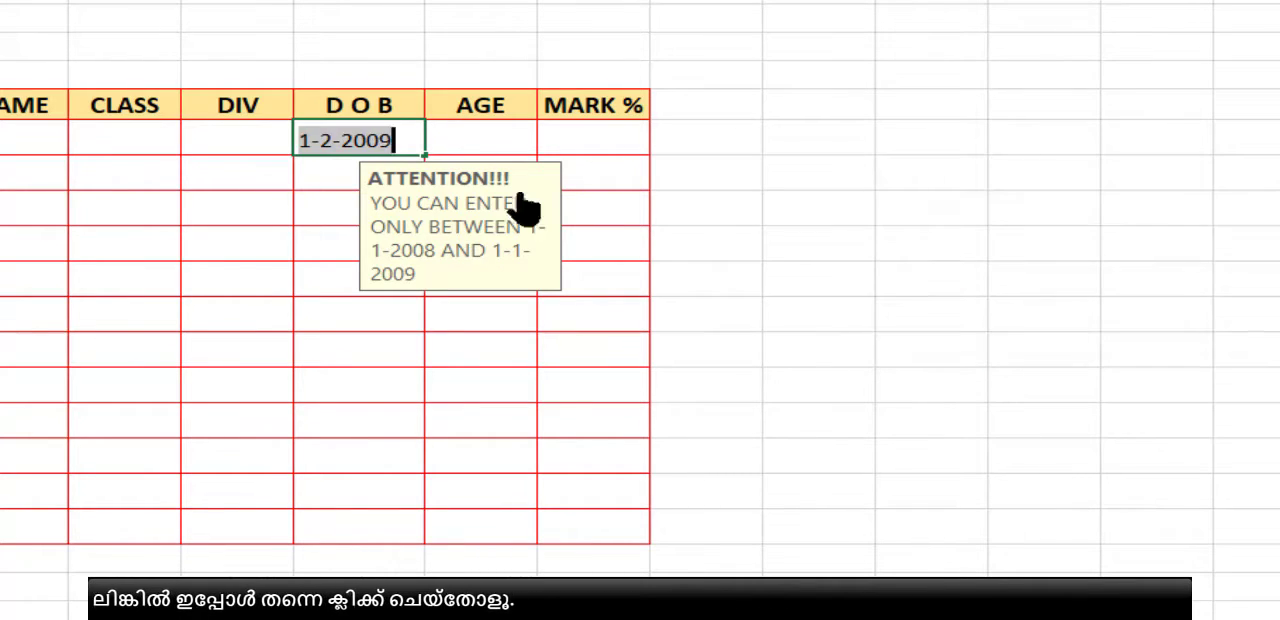
{"action": "left_click", "coordinate": [322, 140]}
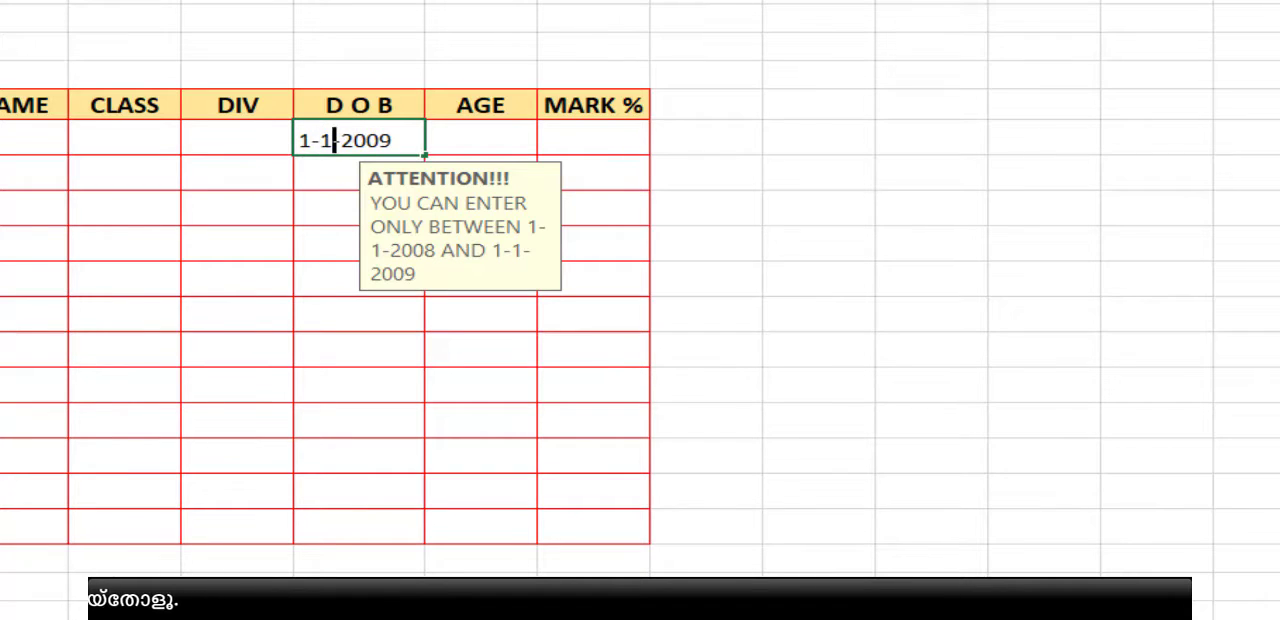
{"action": "type", "text": "1"}
{"action": "key", "text": "Return"}
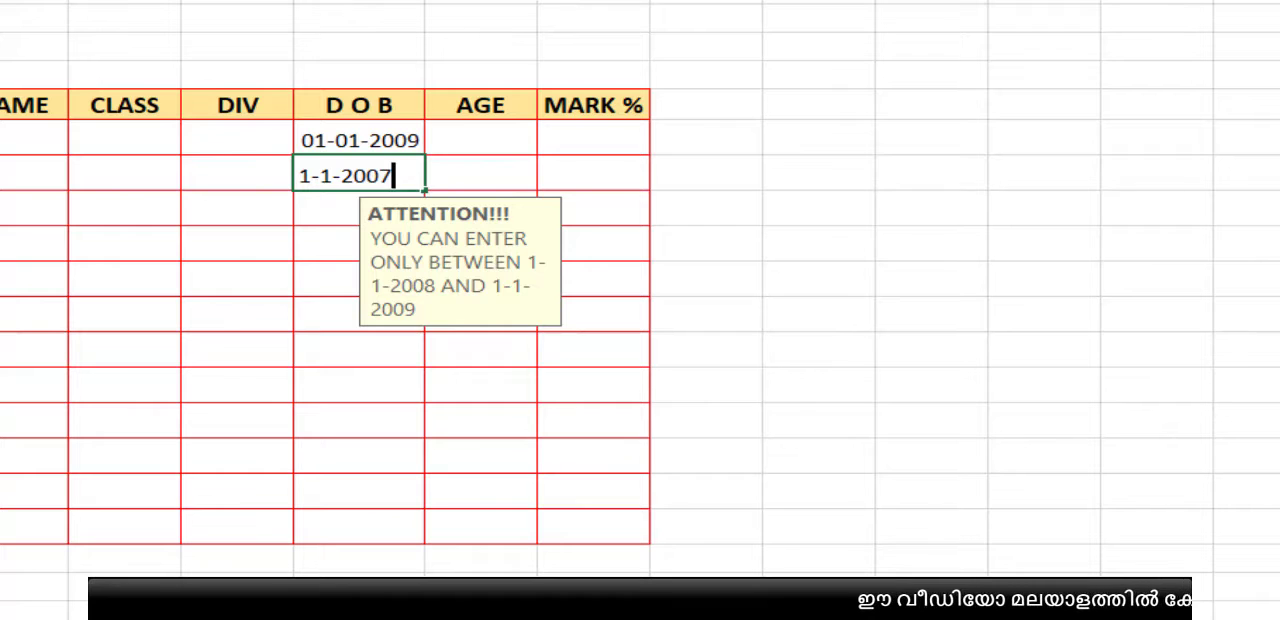
Step: Try a date before the allowed start date in the second D O B cell, and clear the entry
{"action": "type", "text": "1-1-2007"}
{"action": "key", "text": "Return"}
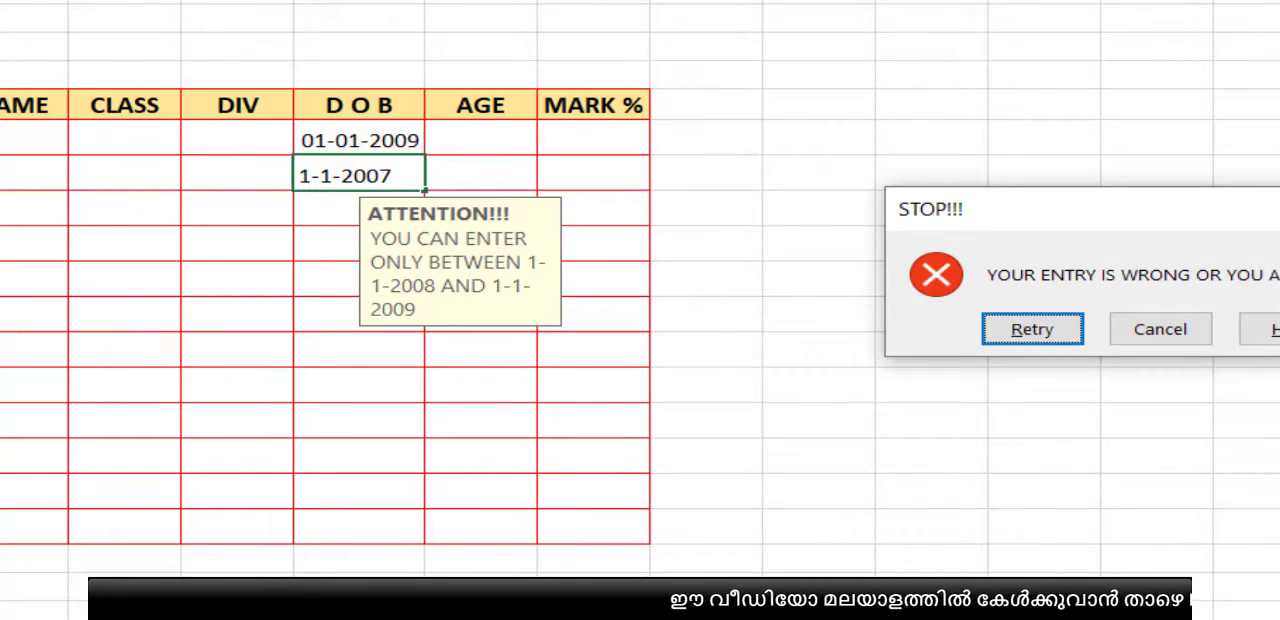
{"action": "left_click", "coordinate": [1035, 333]}
{"action": "key", "text": "BackSpace"}
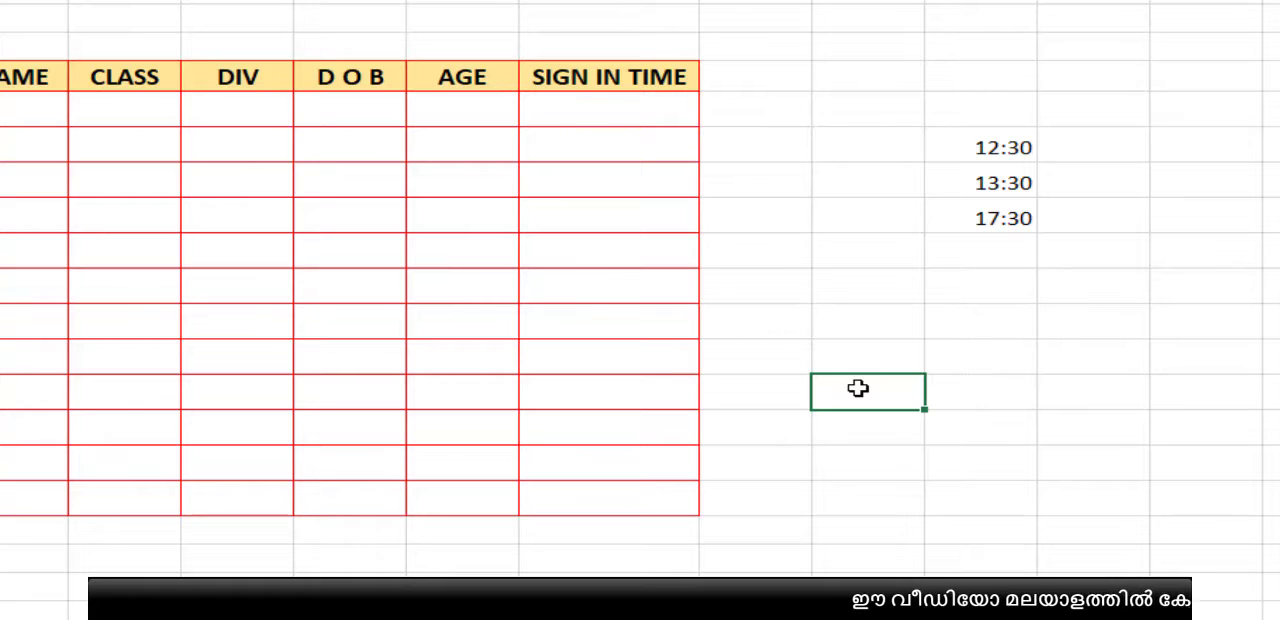
Step: Enter the limit times 11:30 and 14:30 in the first two SIGN IN TIME cells
{"action": "left_click", "coordinate": [609, 110]}
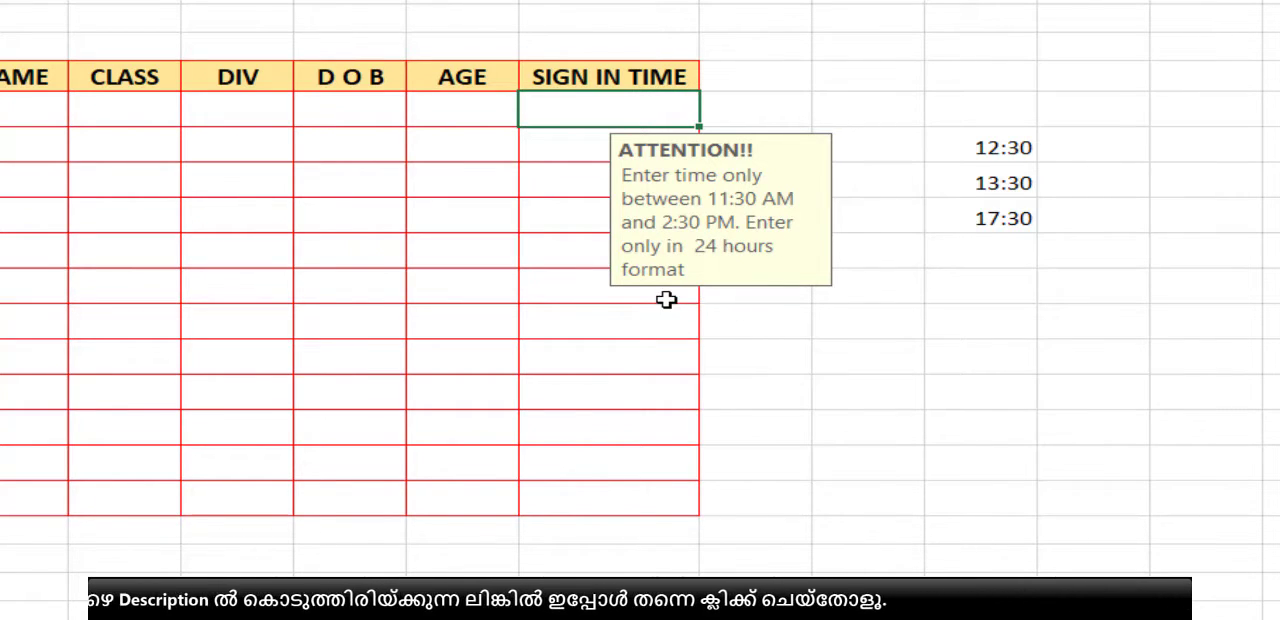
{"action": "left_click", "coordinate": [618, 318]}
{"action": "left_click", "coordinate": [594, 114]}
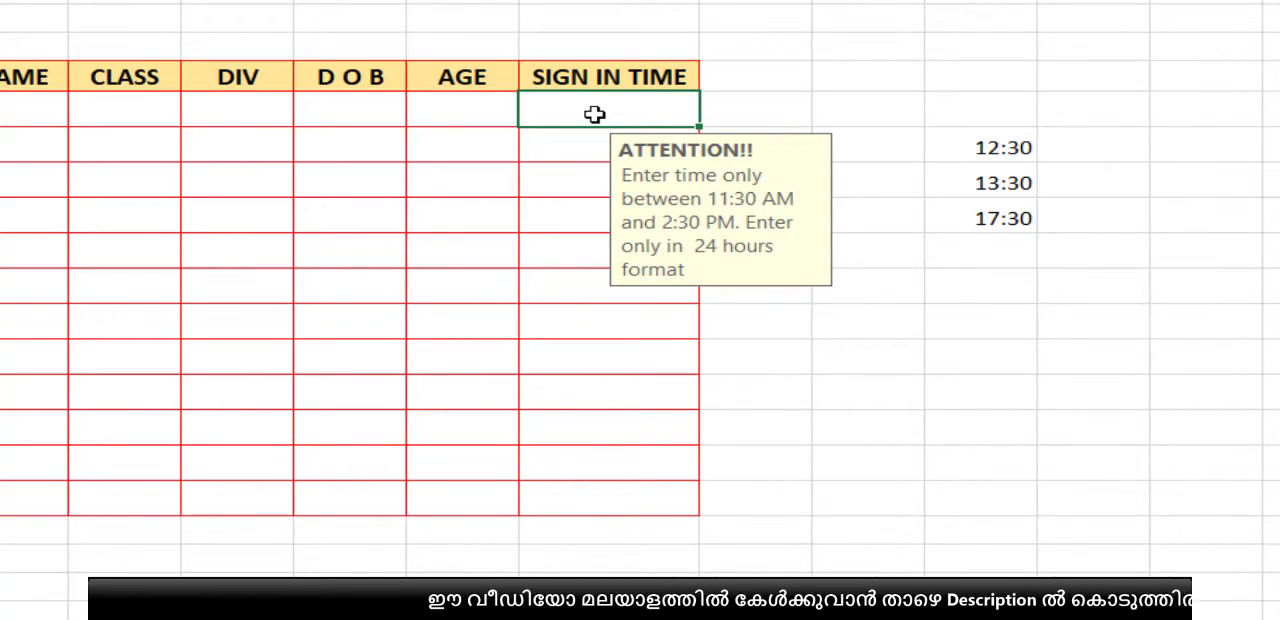
{"action": "type", "text": ":"}
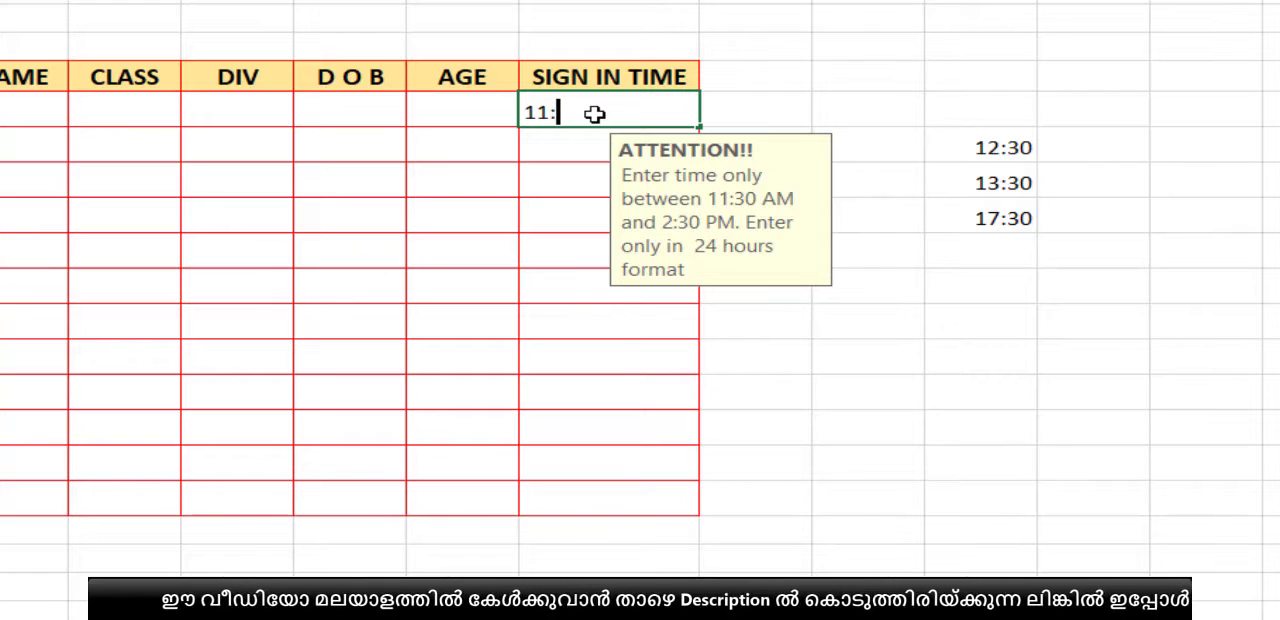
{"action": "type", "text": "30"}
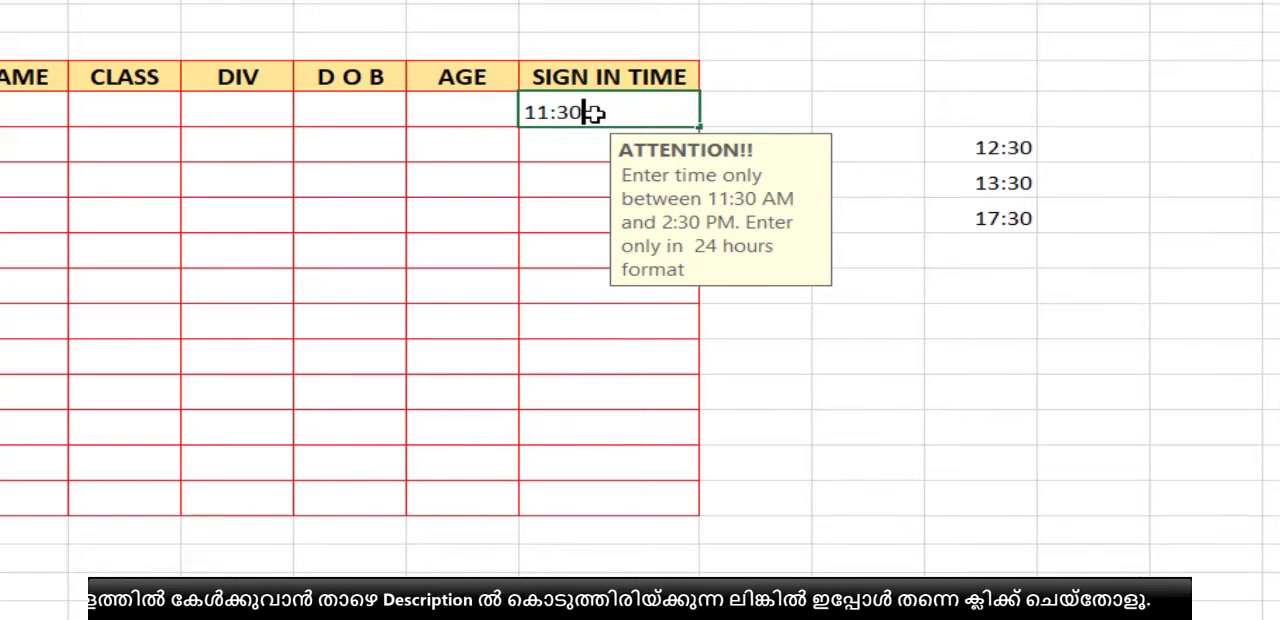
{"action": "key", "text": "Return"}
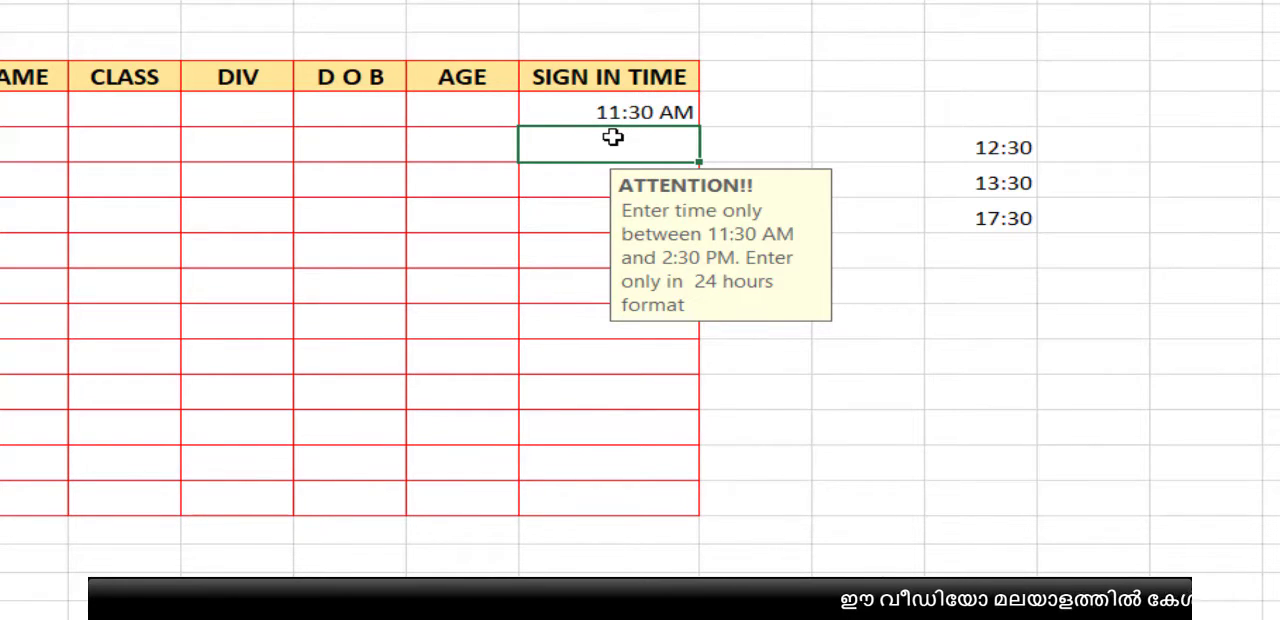
{"action": "type", "text": "14"}
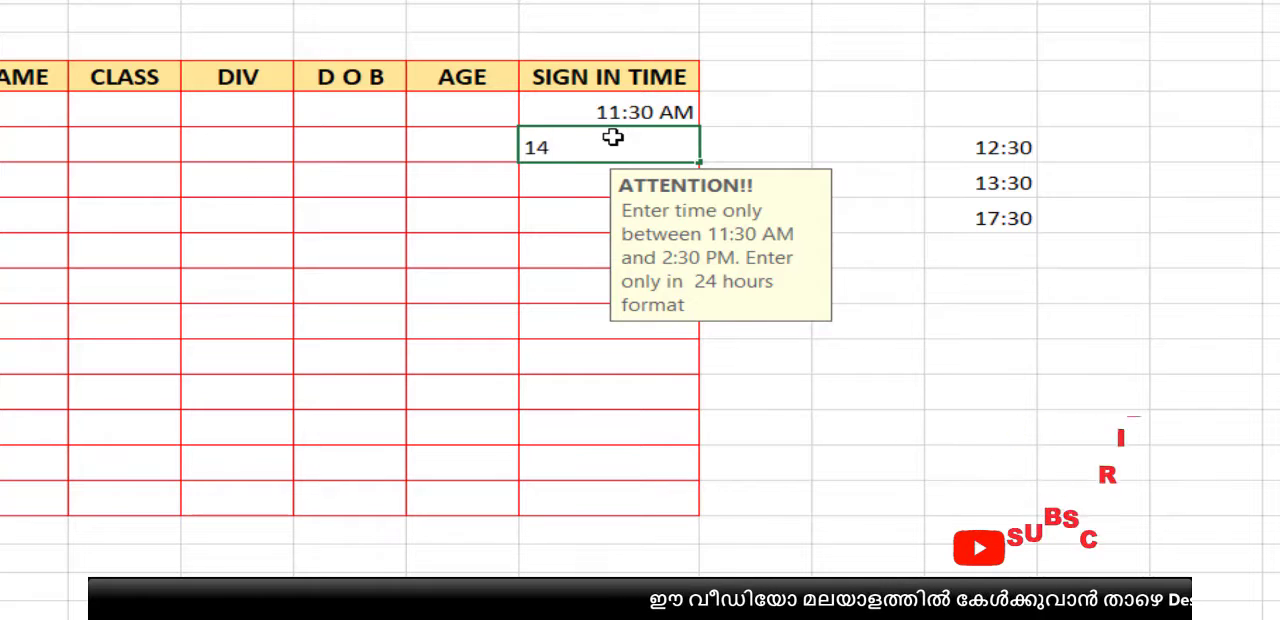
{"action": "type", "text": ":30"}
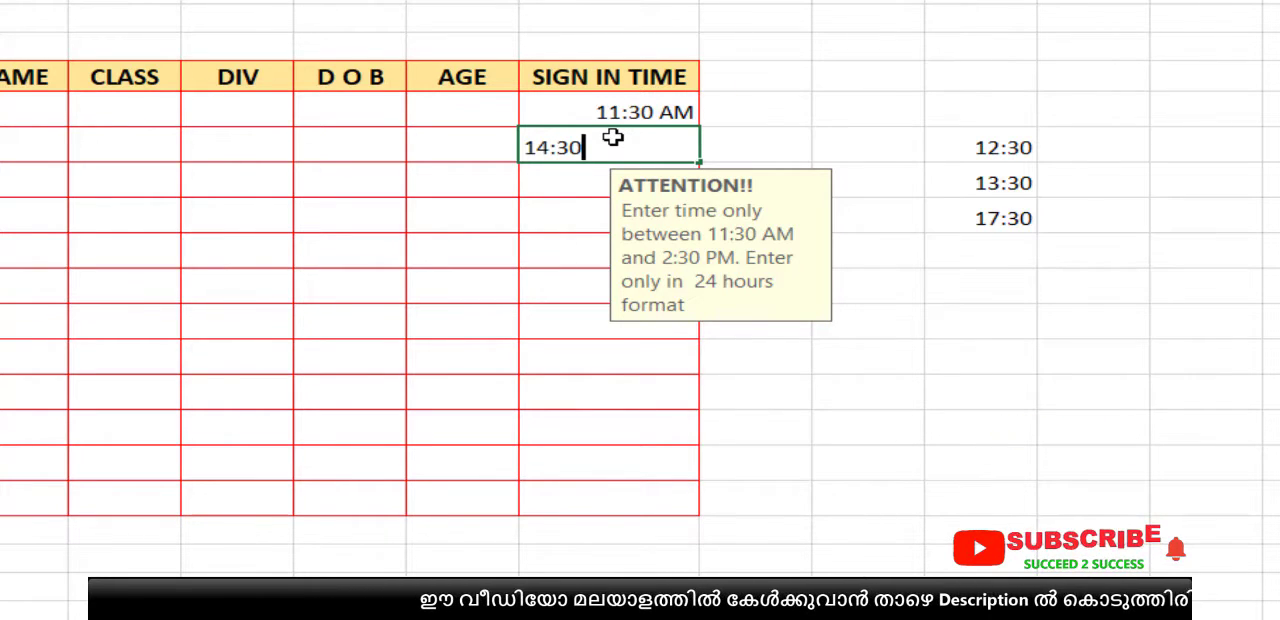
{"action": "key", "text": "Return"}
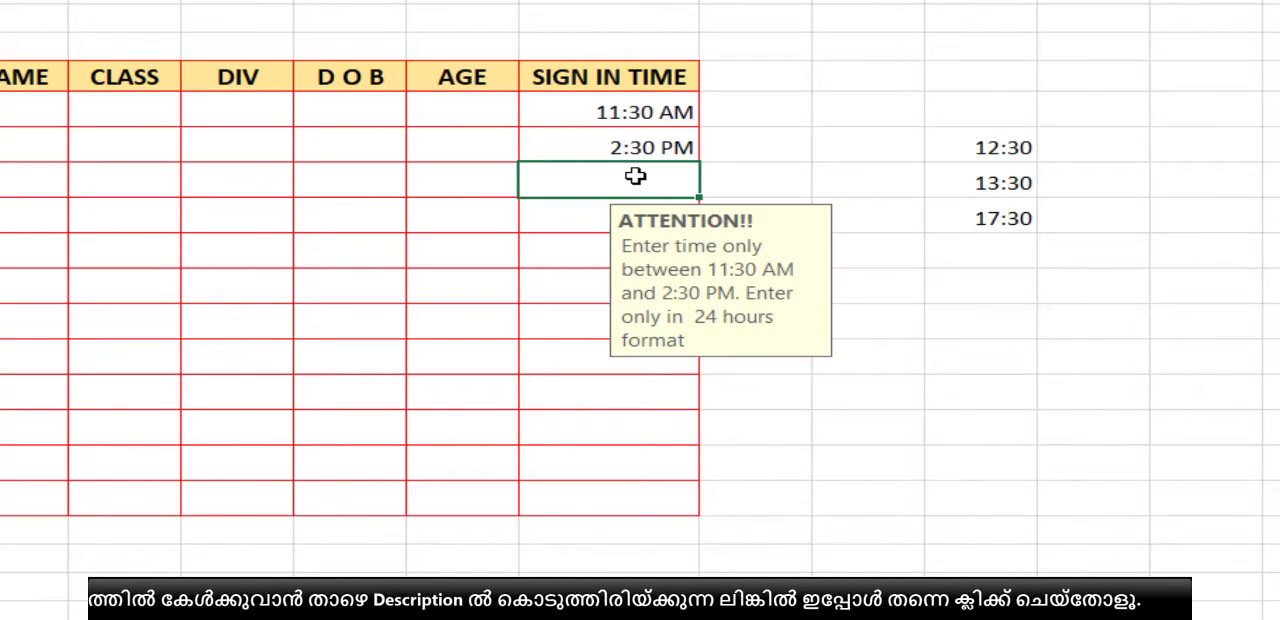
Step: Try to enter 14:45 in the third SIGN IN TIME cell, and retry the same entry
{"action": "type", "text": "14"}
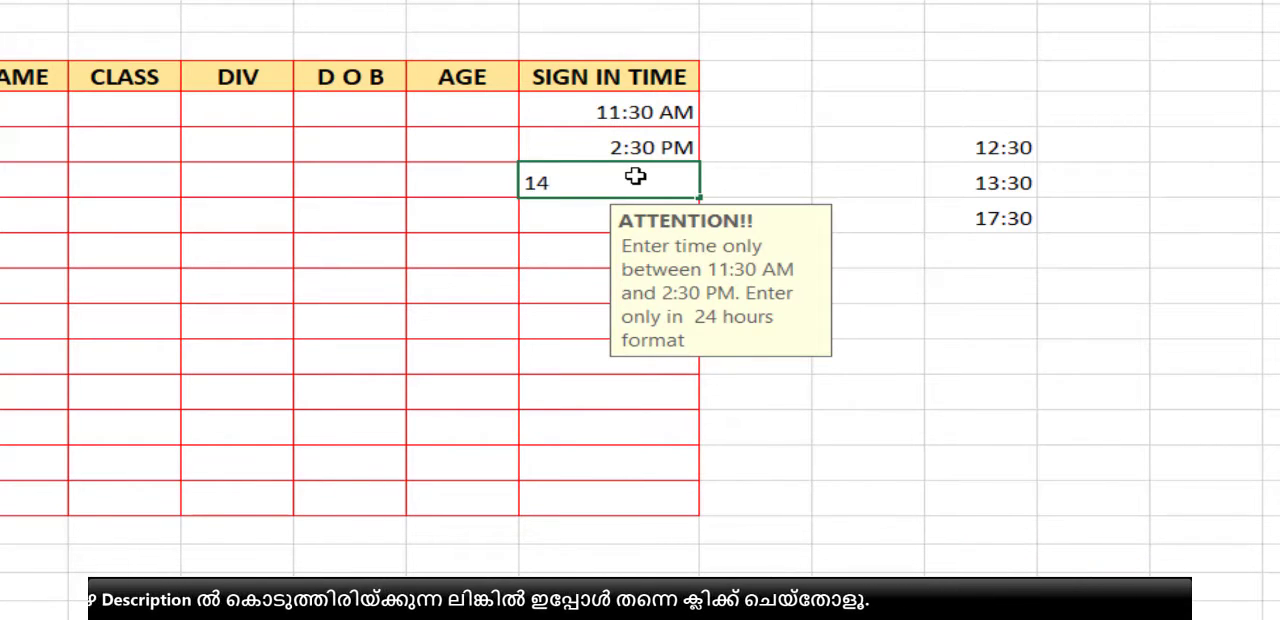
{"action": "type", "text": ":45"}
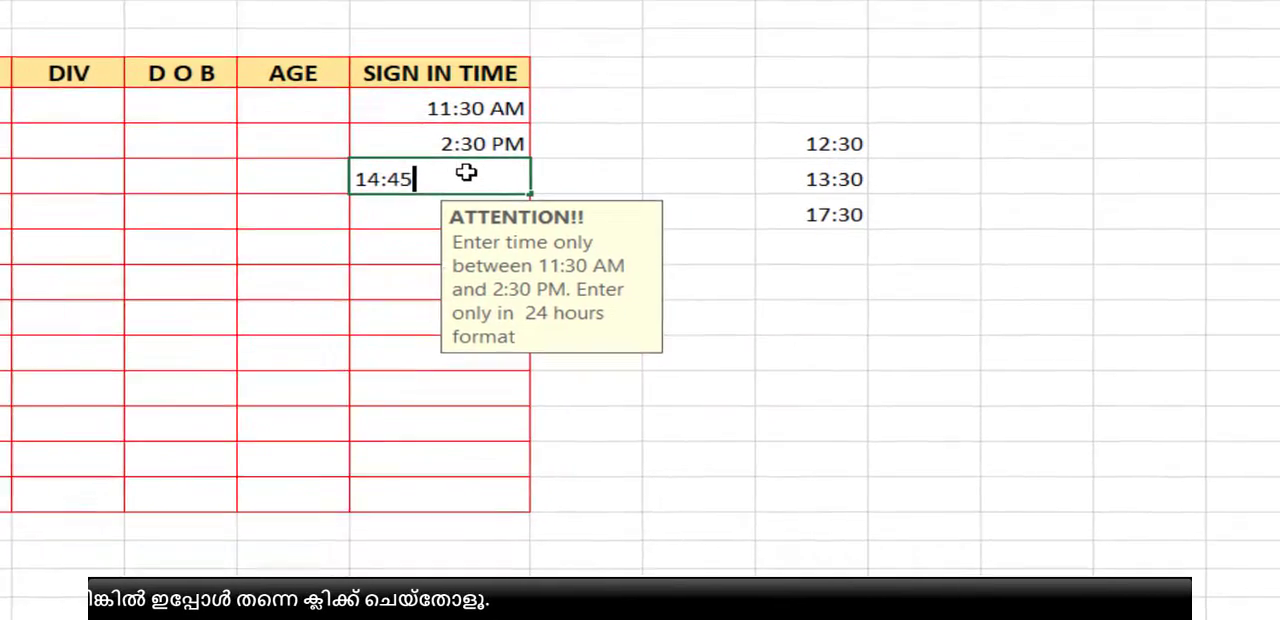
{"action": "key", "text": "Return"}
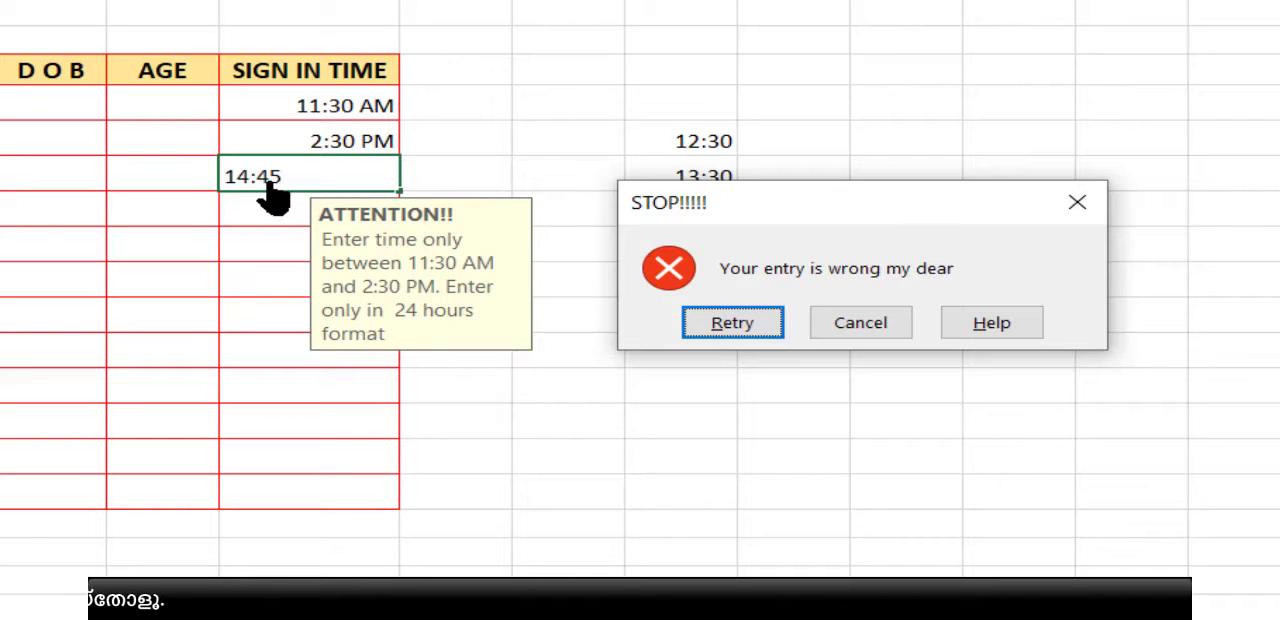
{"action": "left_click", "coordinate": [733, 323]}
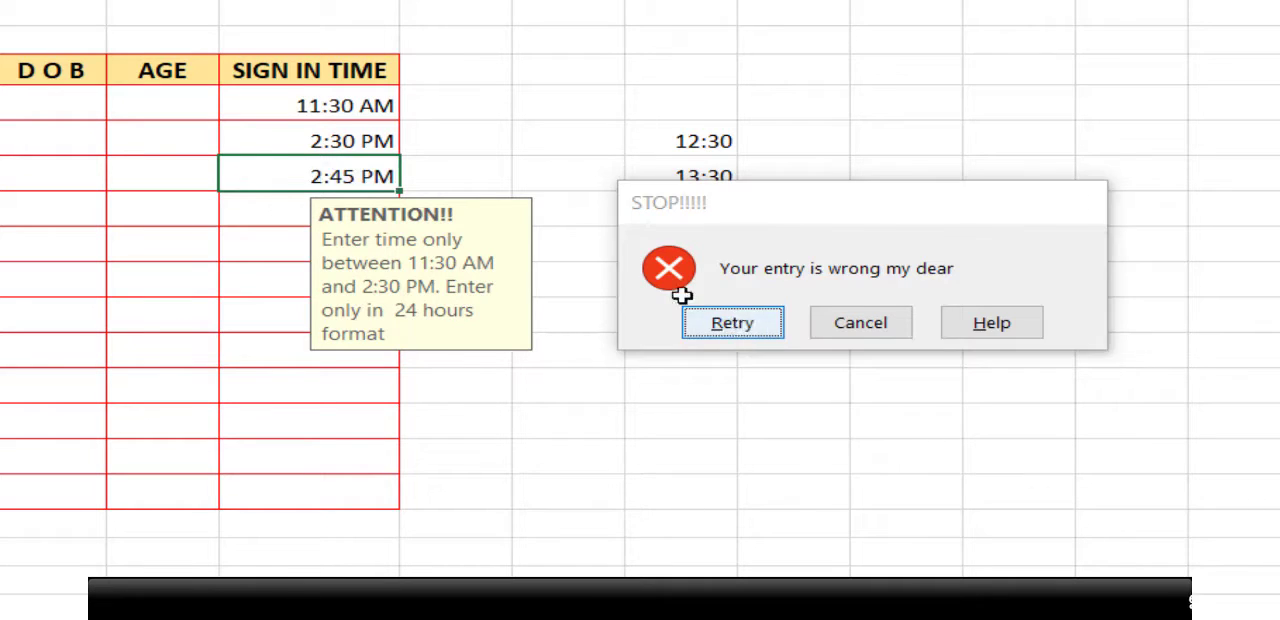
{"action": "key", "text": "Return"}
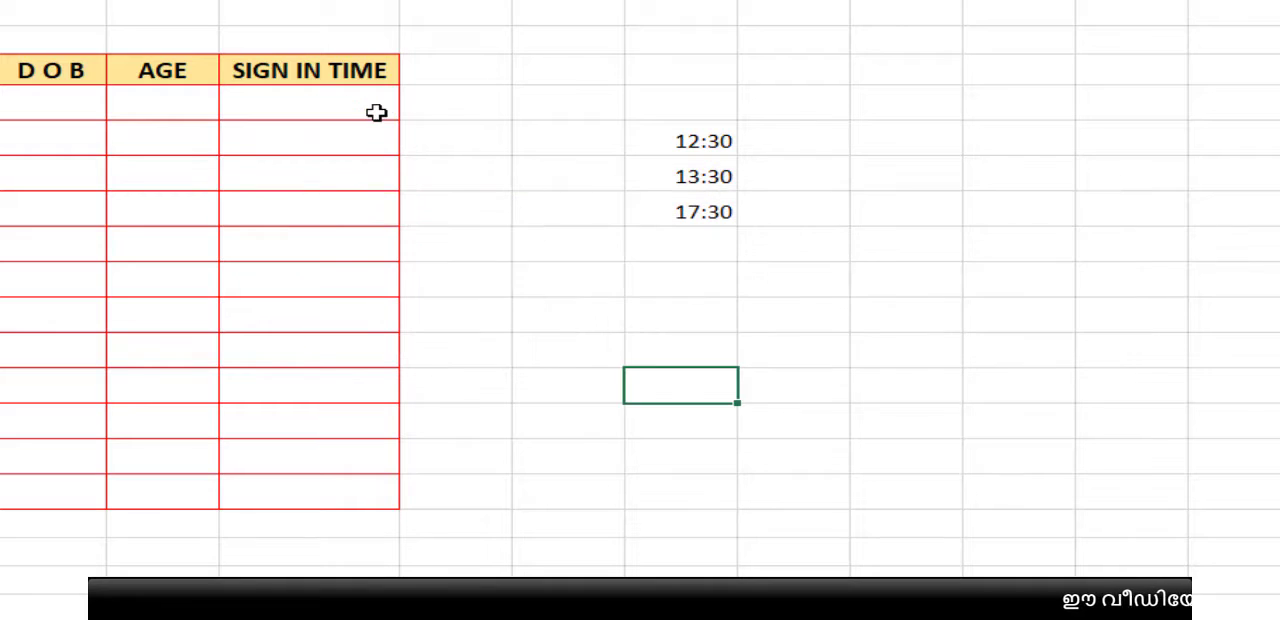
Step: Set a validation rule on the SIGN IN TIME cells that allows only times between 11:30 and 14:30
{"action": "left_click_drag", "start_coordinate": [374, 111], "coordinate": [378, 480]}
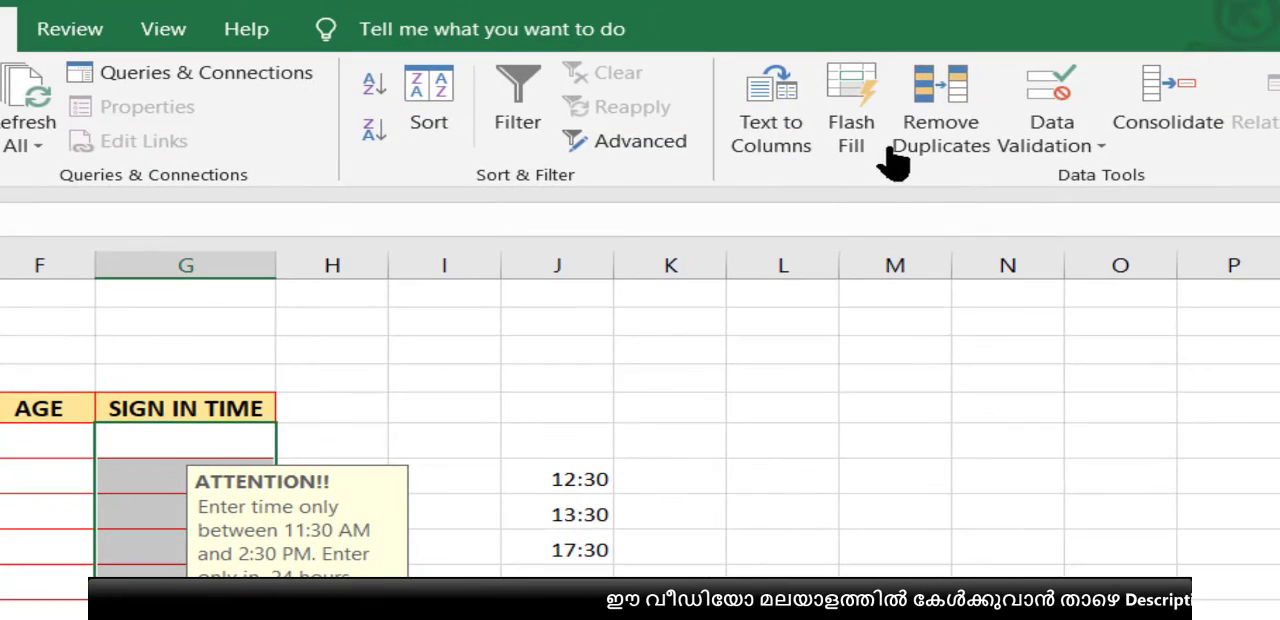
{"action": "left_click", "coordinate": [1024, 150]}
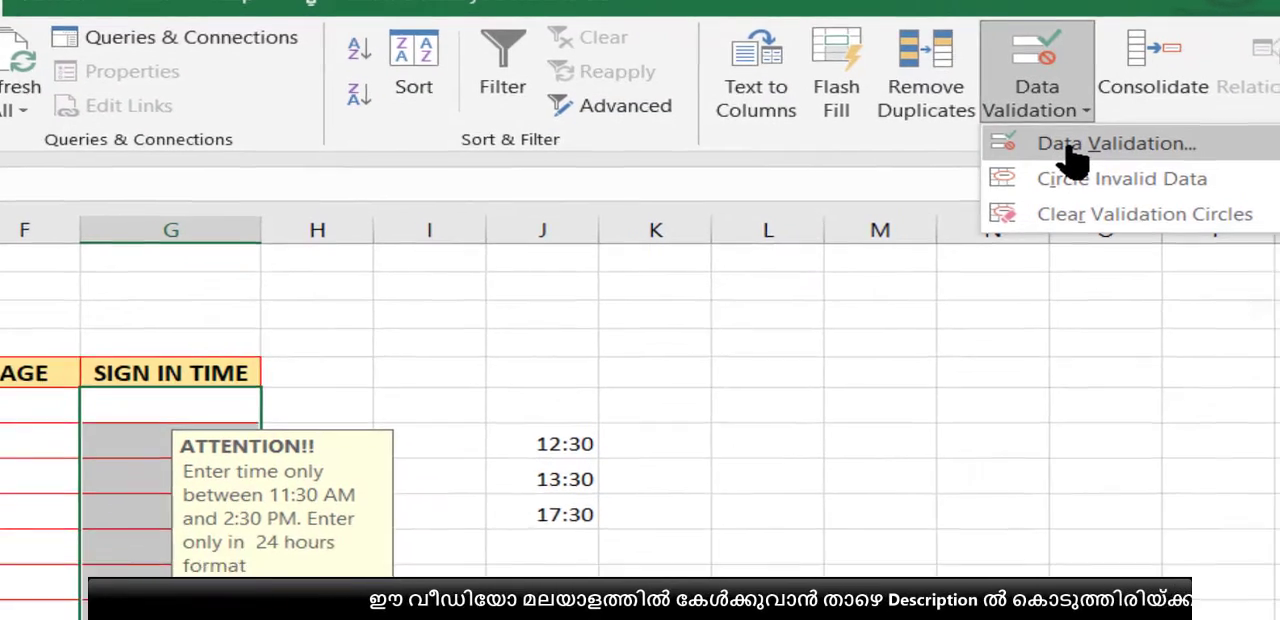
{"action": "left_click", "coordinate": [1072, 158]}
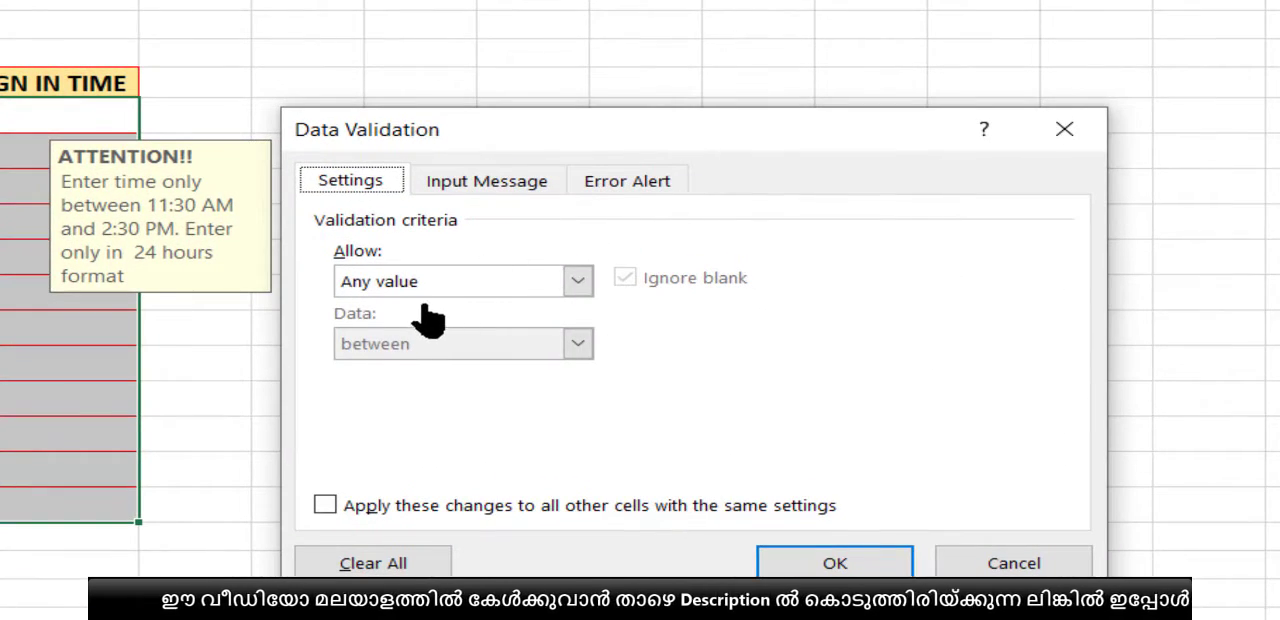
{"action": "left_click", "coordinate": [430, 292]}
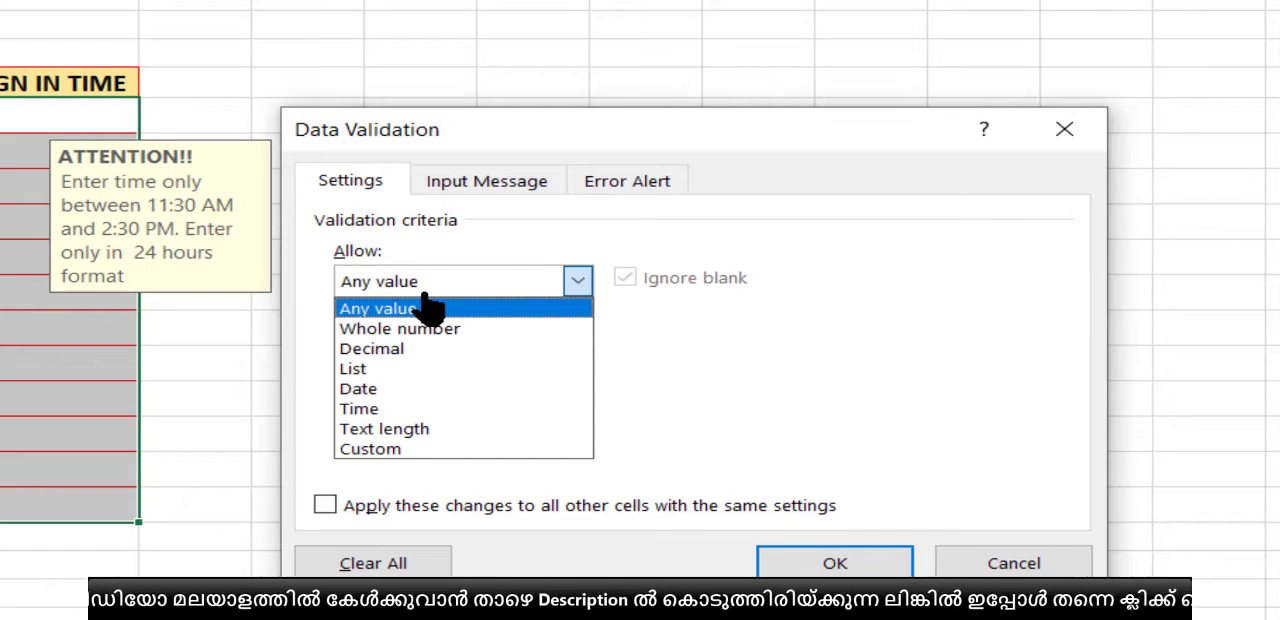
{"action": "left_click", "coordinate": [405, 406]}
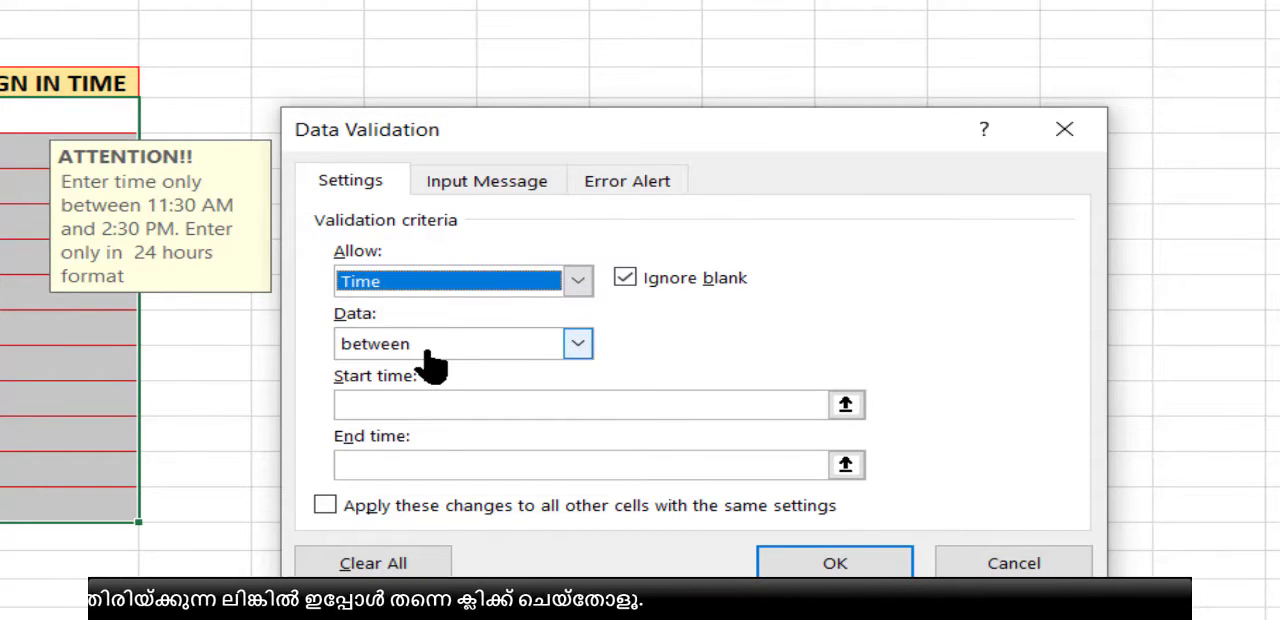
{"action": "left_click", "coordinate": [425, 402]}
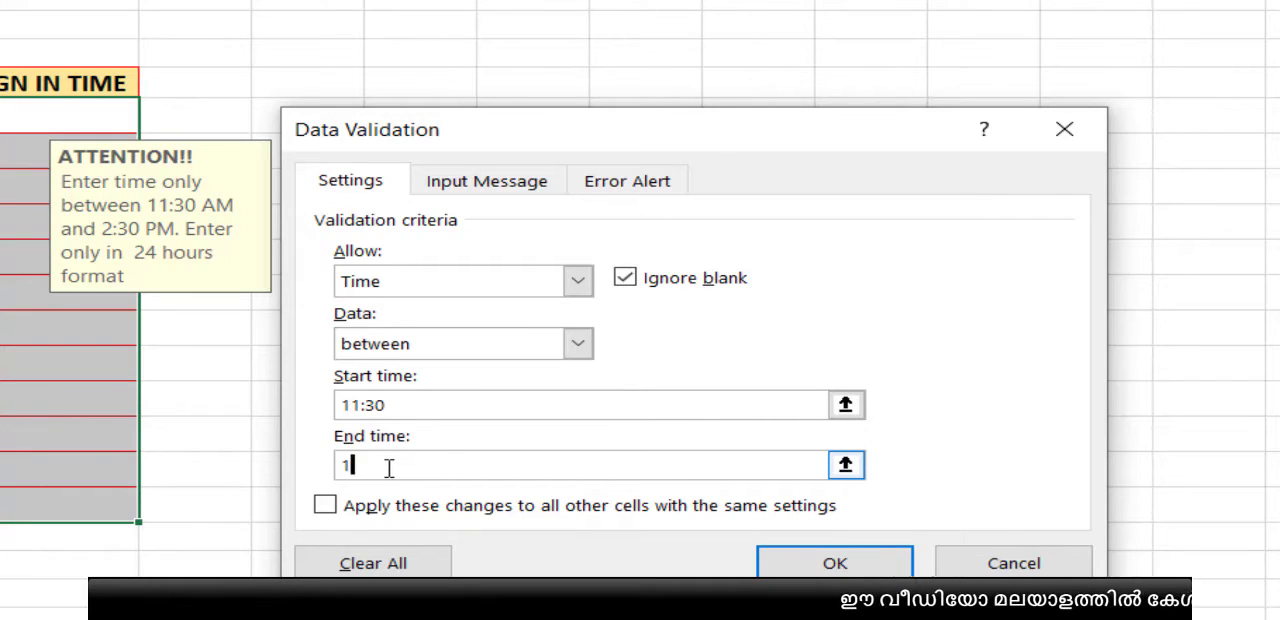
{"action": "type", "text": ":30"}
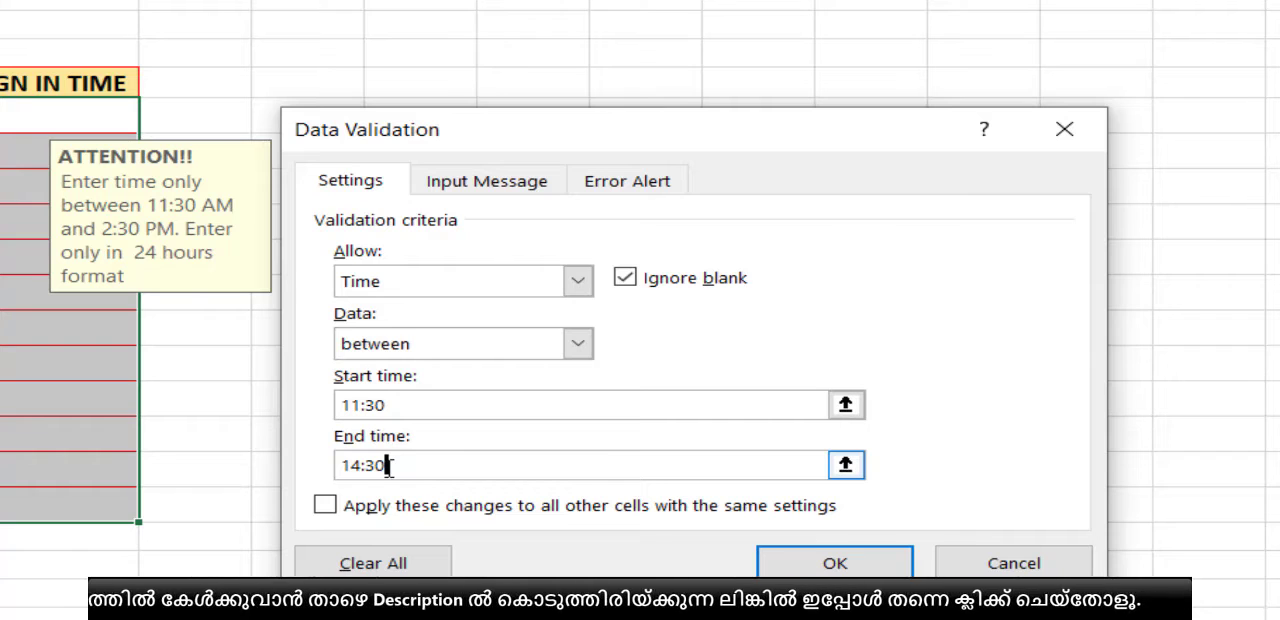
Step: Review the input message and error alert of the SIGN IN TIME rule, and apply the validation
{"action": "left_click", "coordinate": [481, 193]}
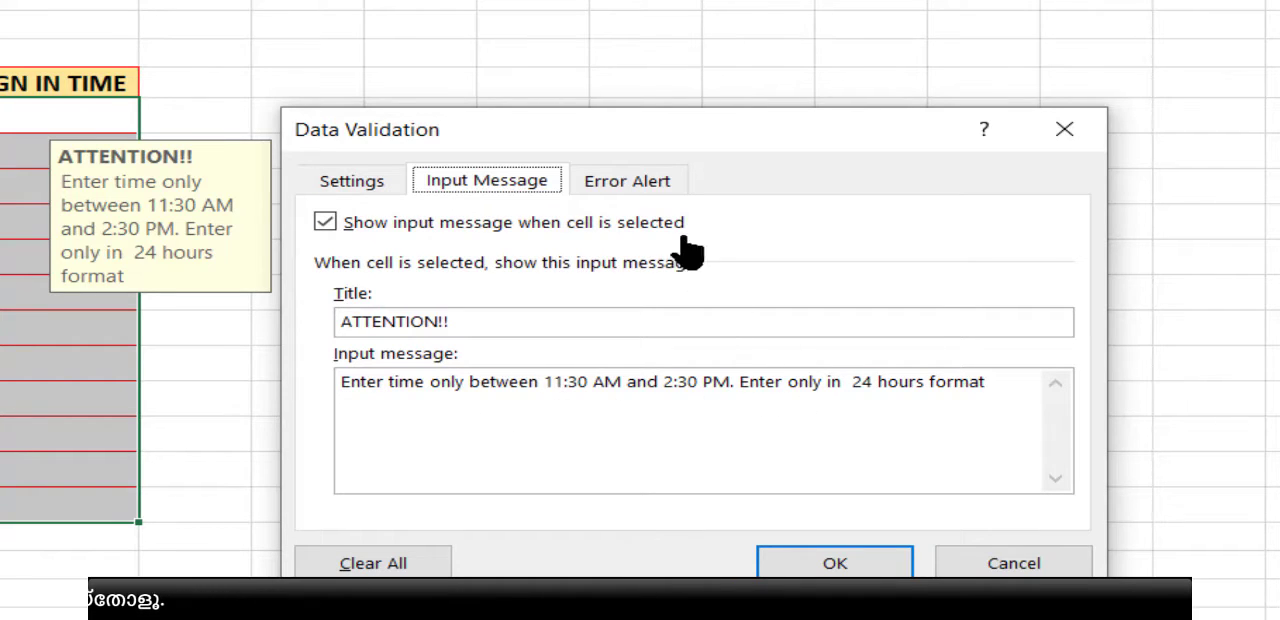
{"action": "left_click", "coordinate": [660, 190]}
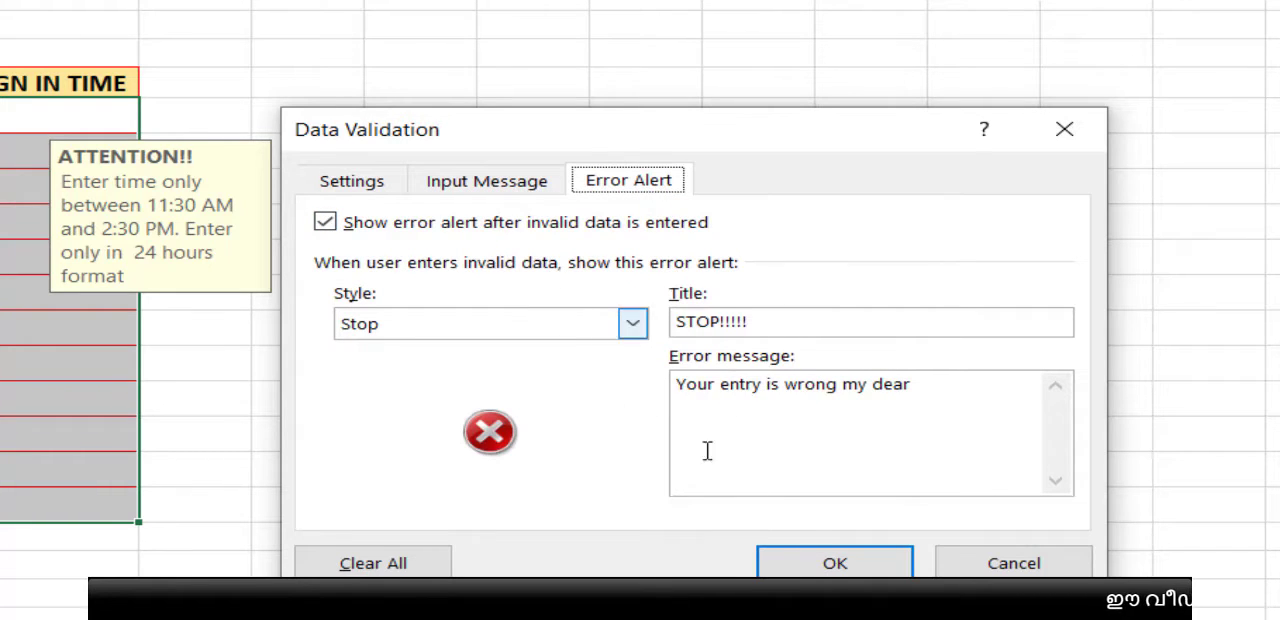
{"action": "left_click", "coordinate": [838, 563]}
{"action": "left_click", "coordinate": [875, 392]}
Step: Enter the time 11:35 in the first SIGN IN TIME cell
{"action": "left_click", "coordinate": [637, 114]}
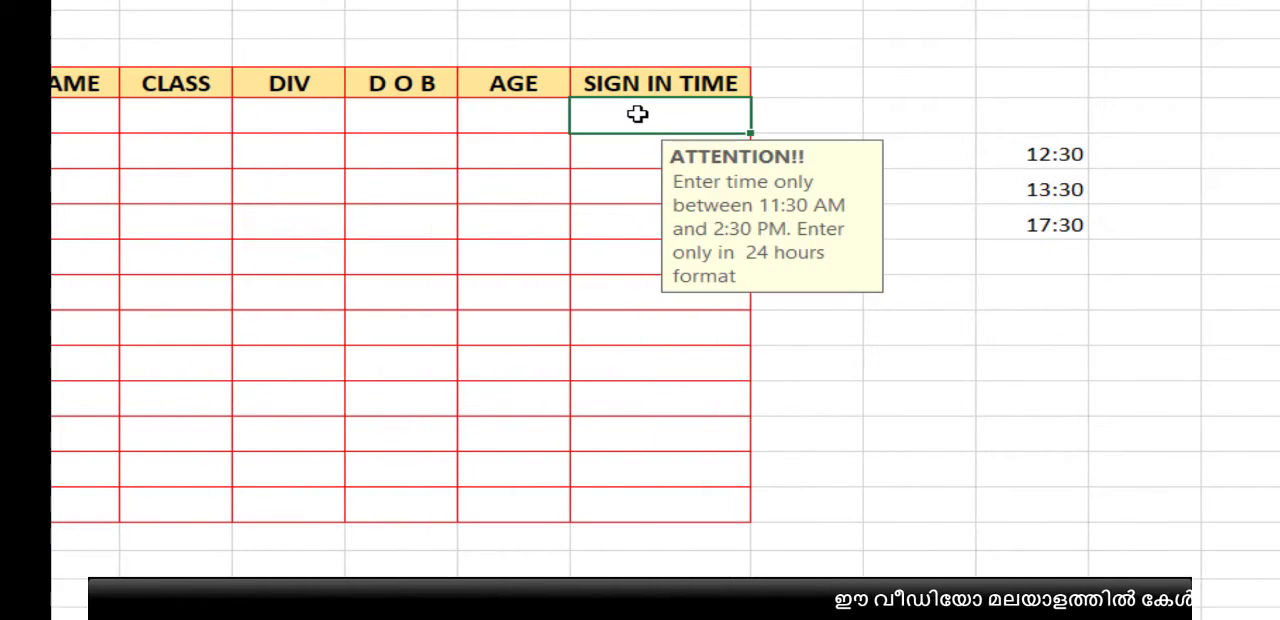
{"action": "type", "text": "11"}
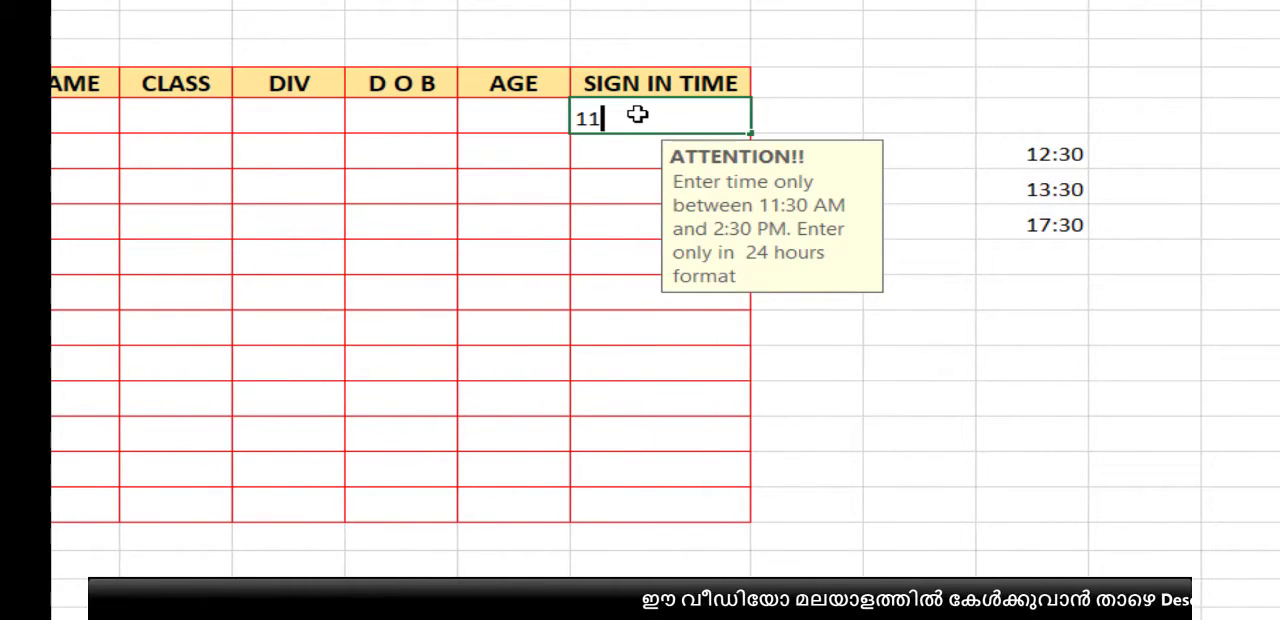
{"action": "type", "text": ":3"}
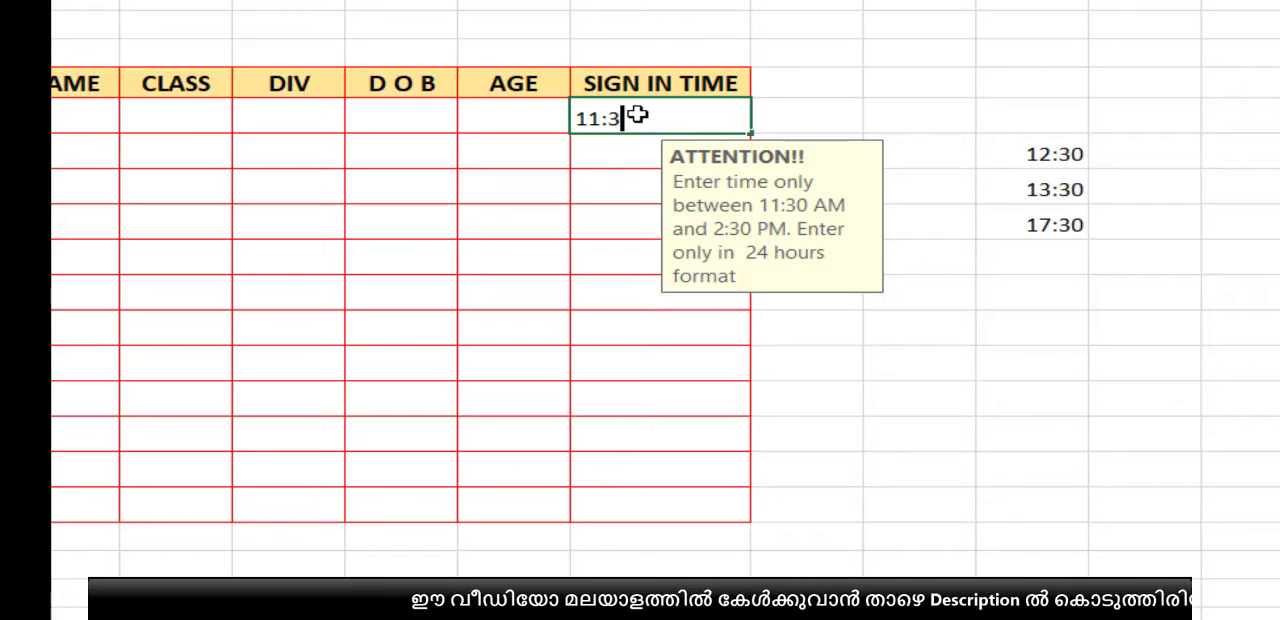
{"action": "type", "text": "5"}
{"action": "key", "text": "Return"}
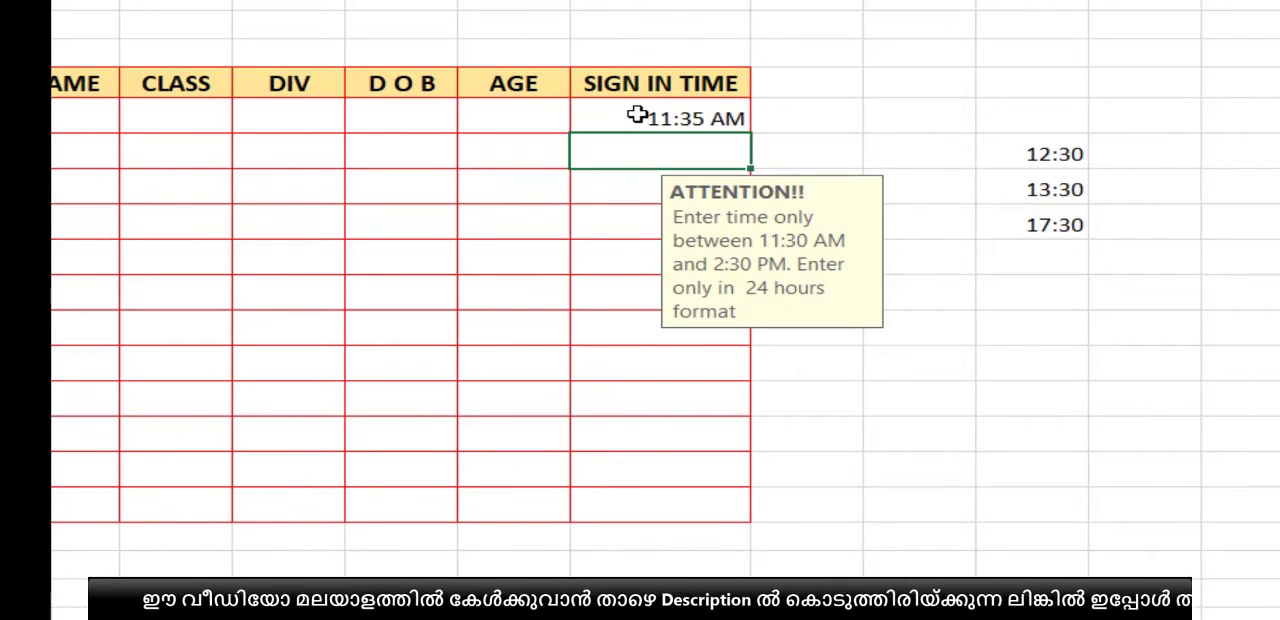
Step: Try to enter 11:25 in the second SIGN IN TIME cell, and reopen the entry to retry
{"action": "type", "text": "11:"}
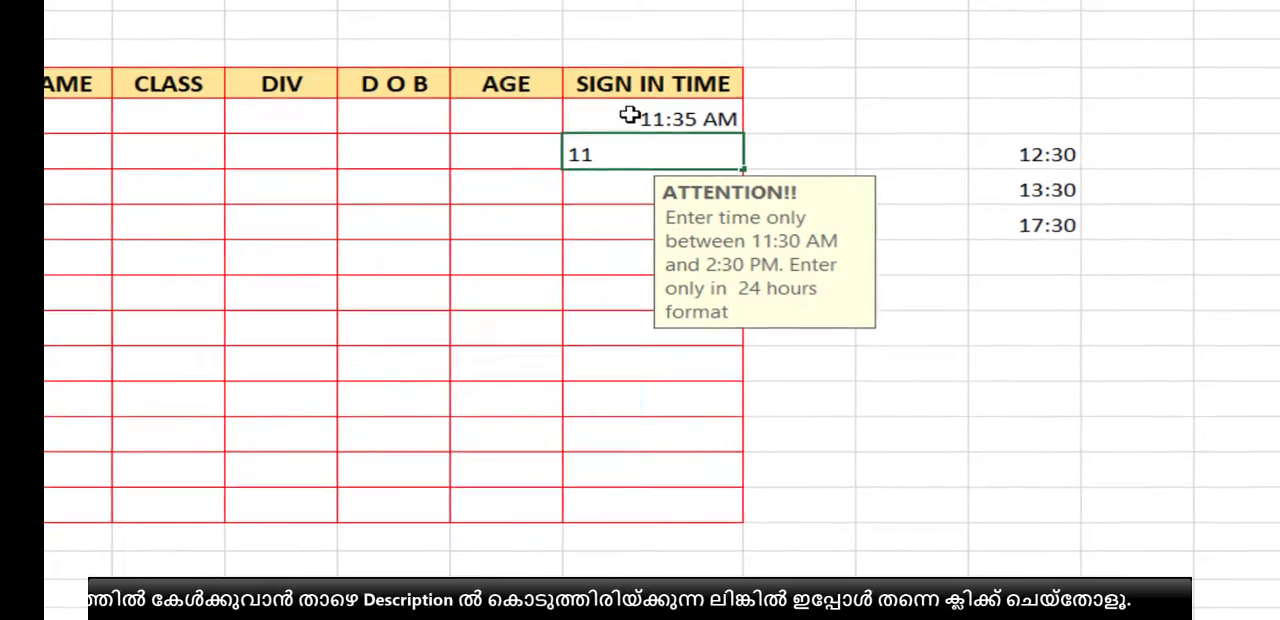
{"action": "type", "text": "25"}
{"action": "key", "text": "Return"}
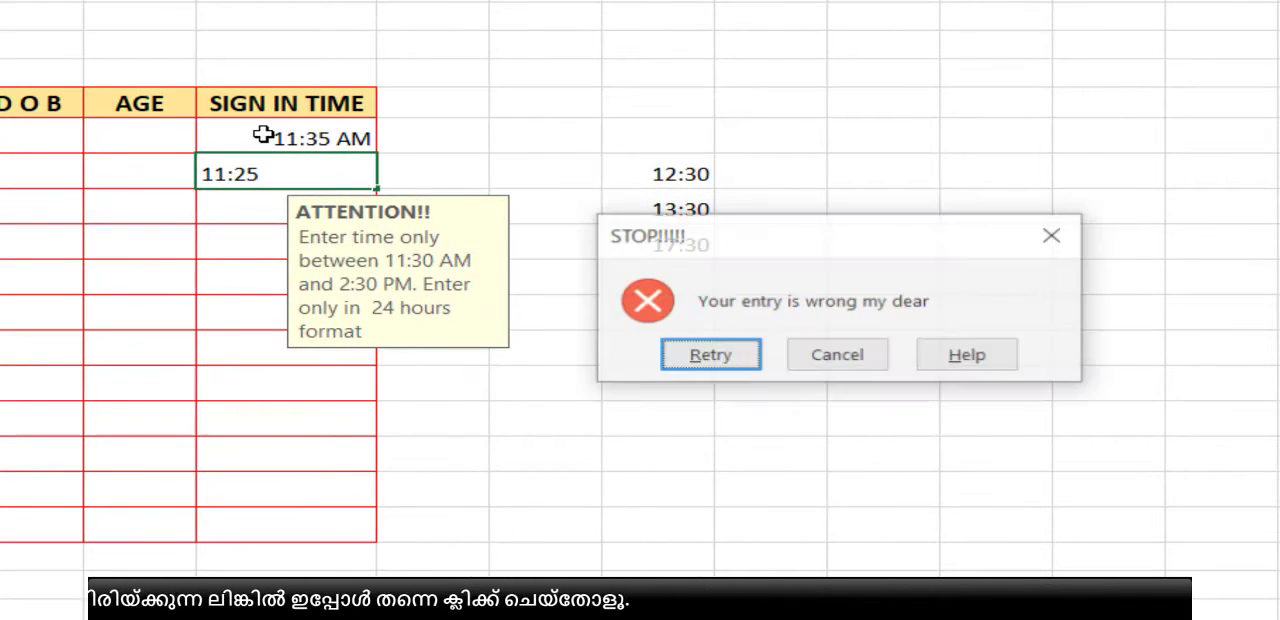
{"action": "left_click", "coordinate": [694, 357]}
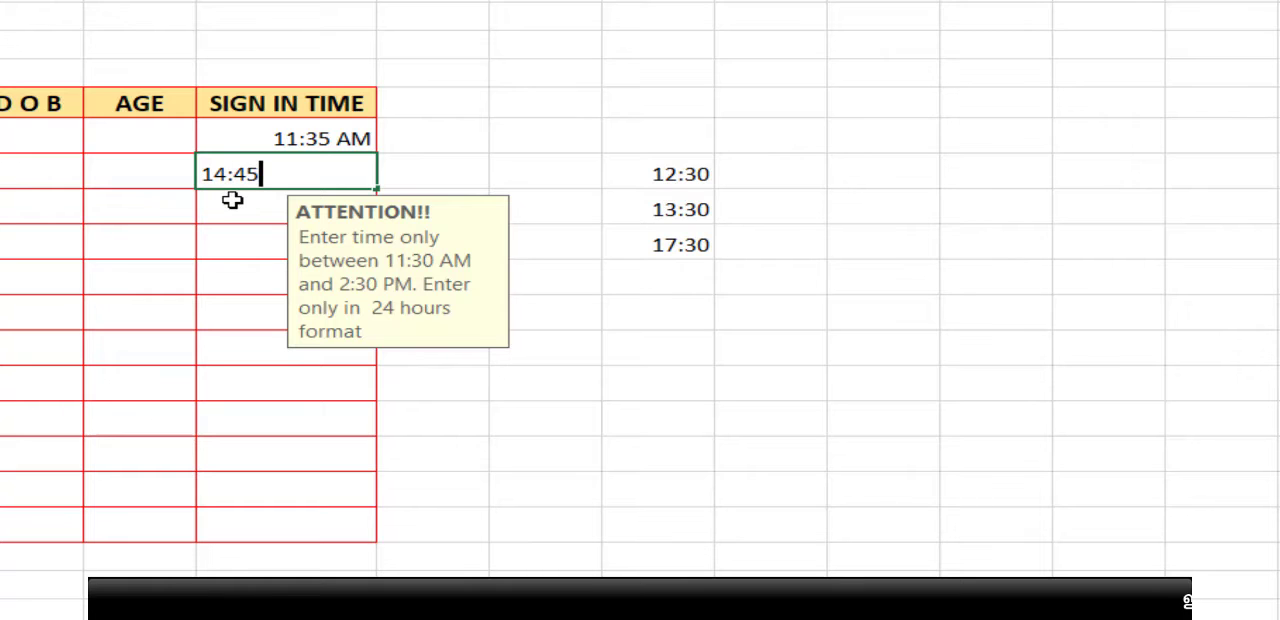
Step: Try 14:45 in the second SIGN IN TIME cell, and retry the entry with 14:30
{"action": "type", "text": "14:45"}
{"action": "key", "text": "Return"}
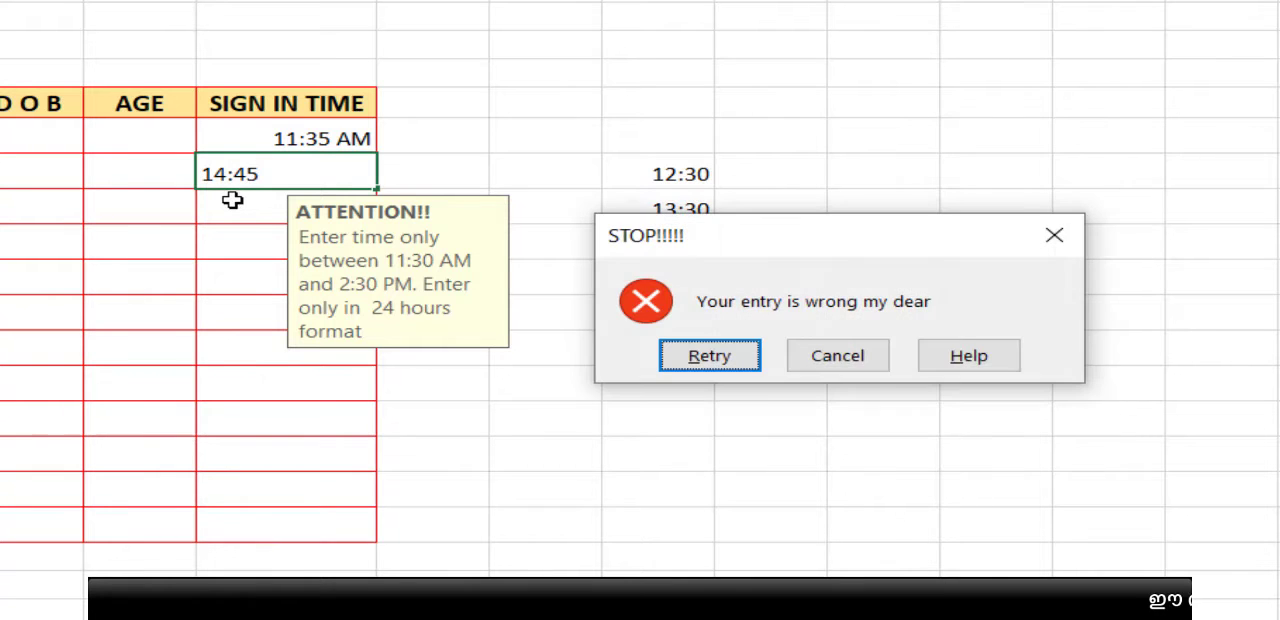
{"action": "left_click", "coordinate": [722, 358]}
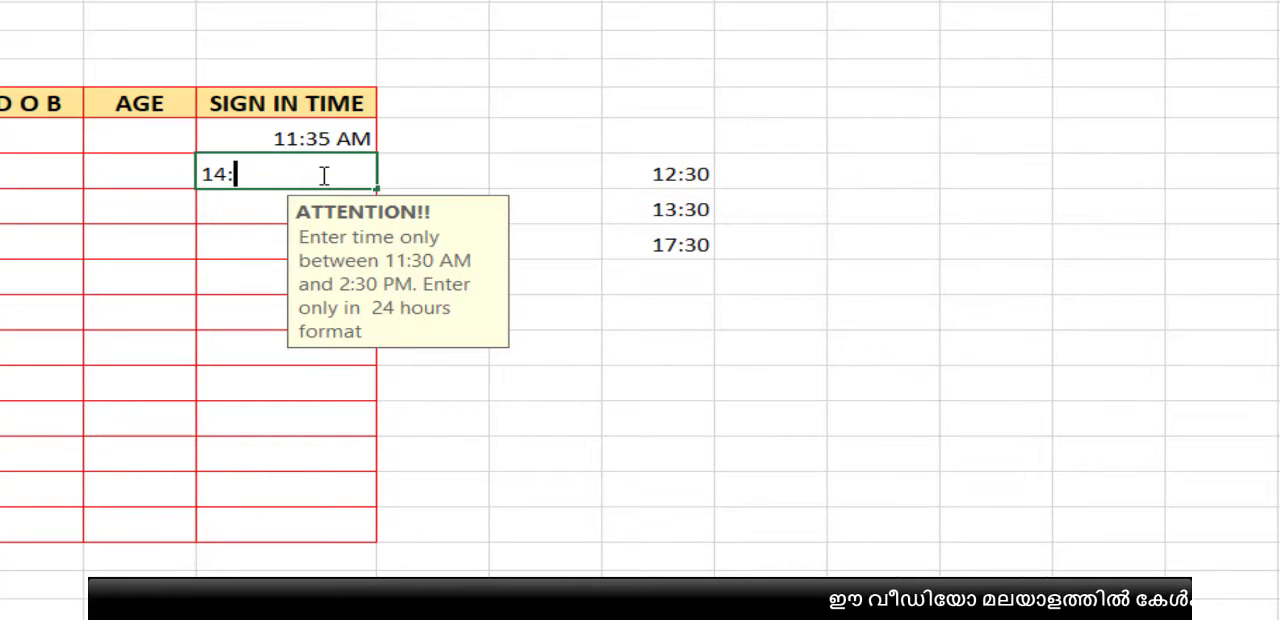
{"action": "type", "text": "14:30"}
{"action": "key", "text": "Return"}
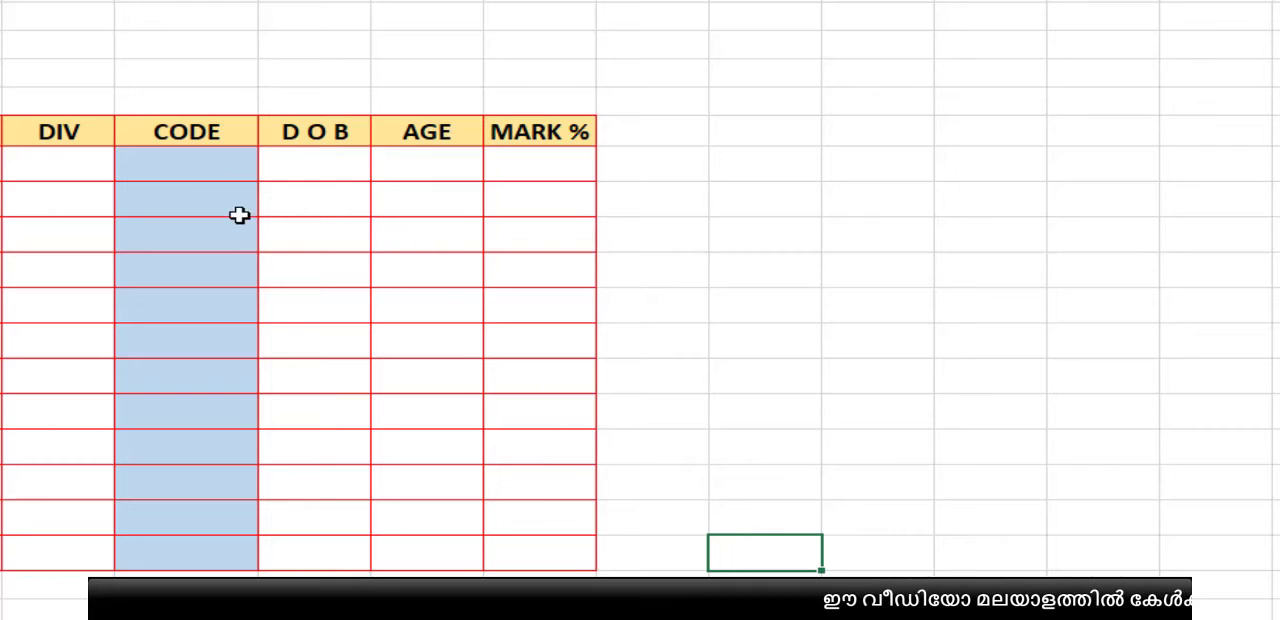
Step: Try to enter the overlong text QWERRERQR in the first cell of the CODE column, and reopen the entry to retry
{"action": "left_click", "coordinate": [194, 133]}
{"action": "left_click_drag", "start_coordinate": [180, 160], "coordinate": [166, 557]}
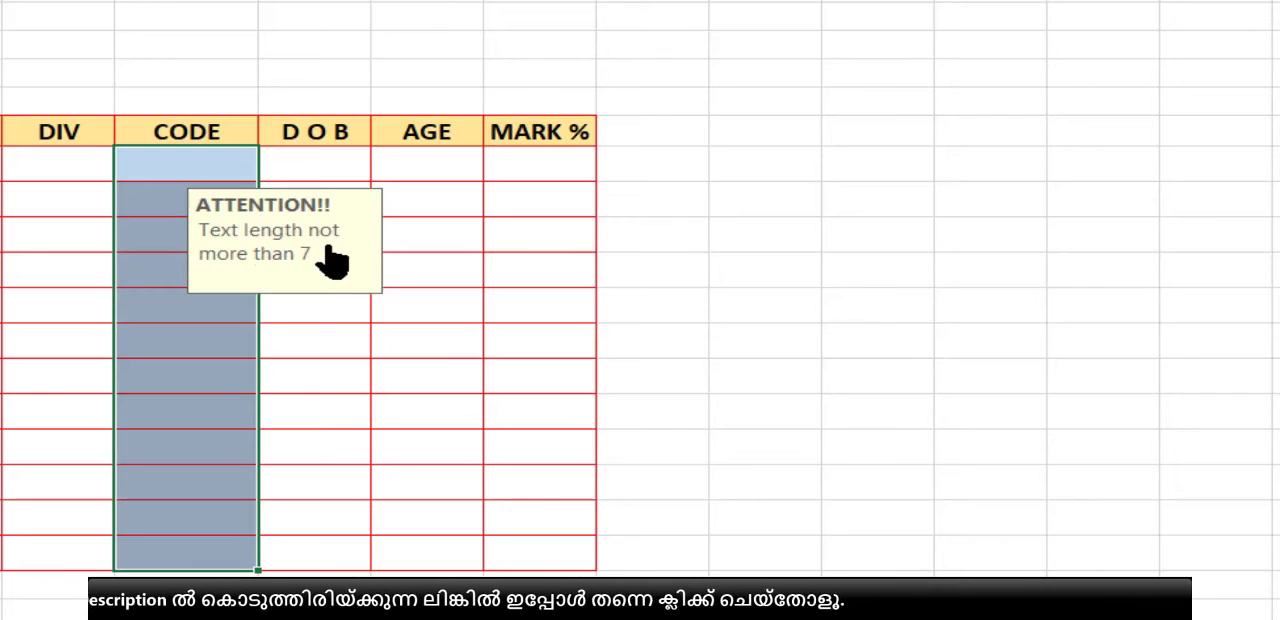
{"action": "left_click", "coordinate": [196, 168]}
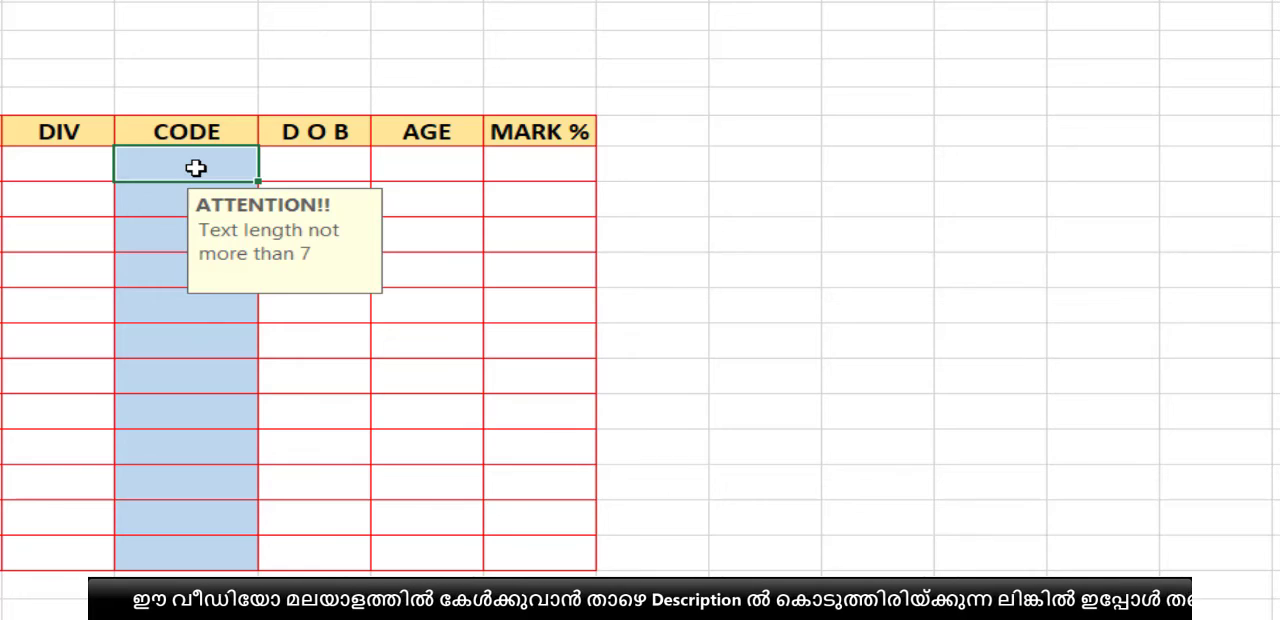
{"action": "type", "text": "QWERERERQR"}
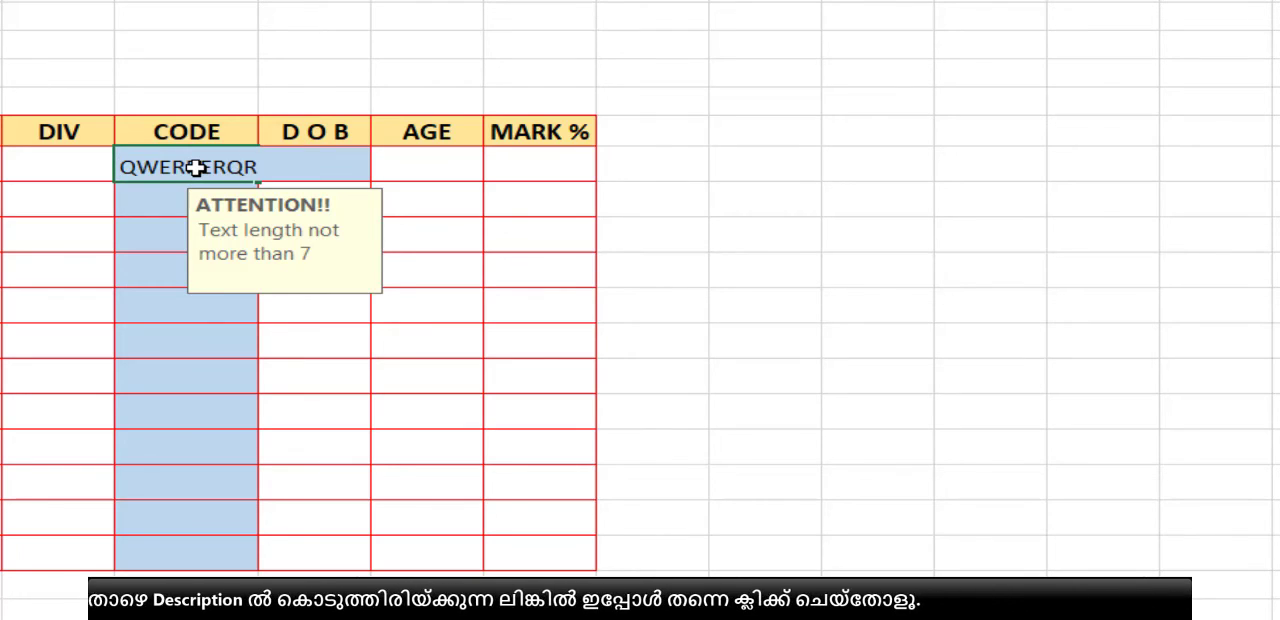
{"action": "key", "text": "Return"}
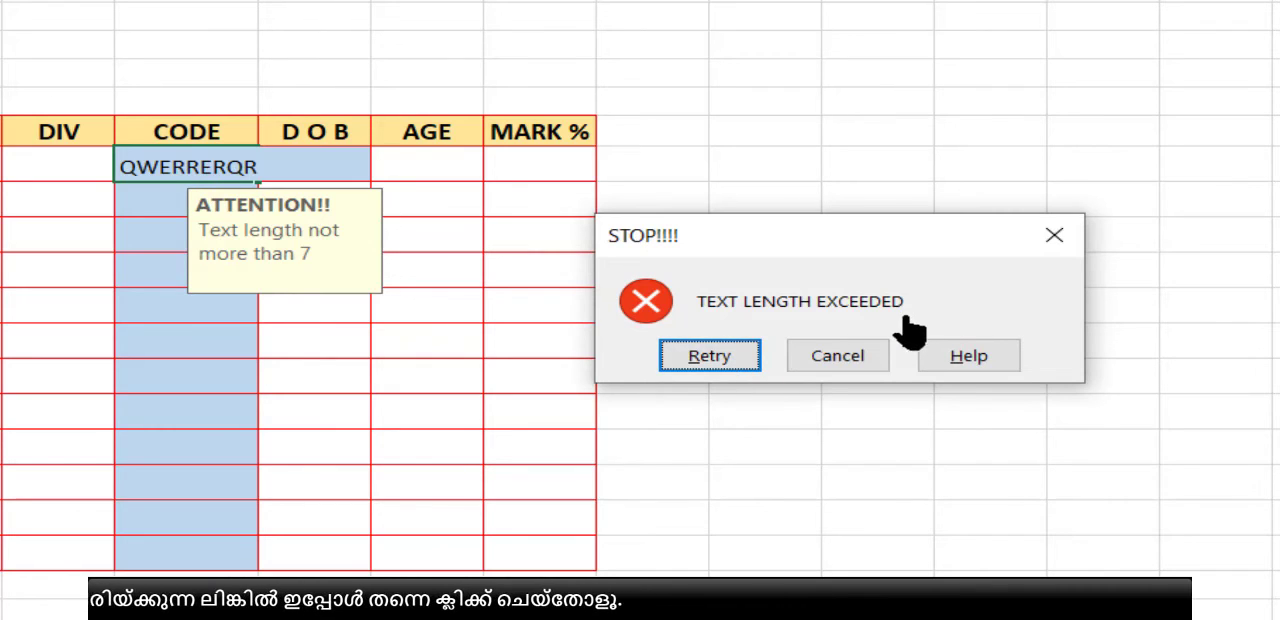
{"action": "left_click", "coordinate": [692, 366]}
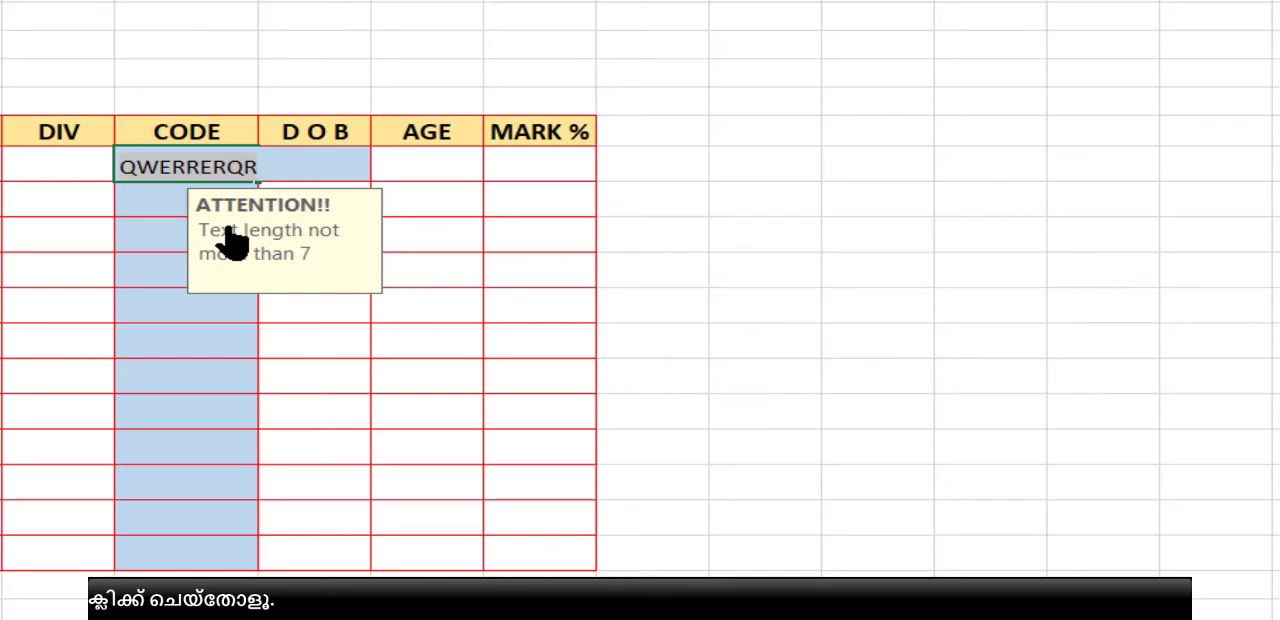
Step: Enter SDFDF, SDFDSF and ASDFSDF in the first three CODE cells
{"action": "type", "text": "SDFDF"}
{"action": "key", "text": "Return"}
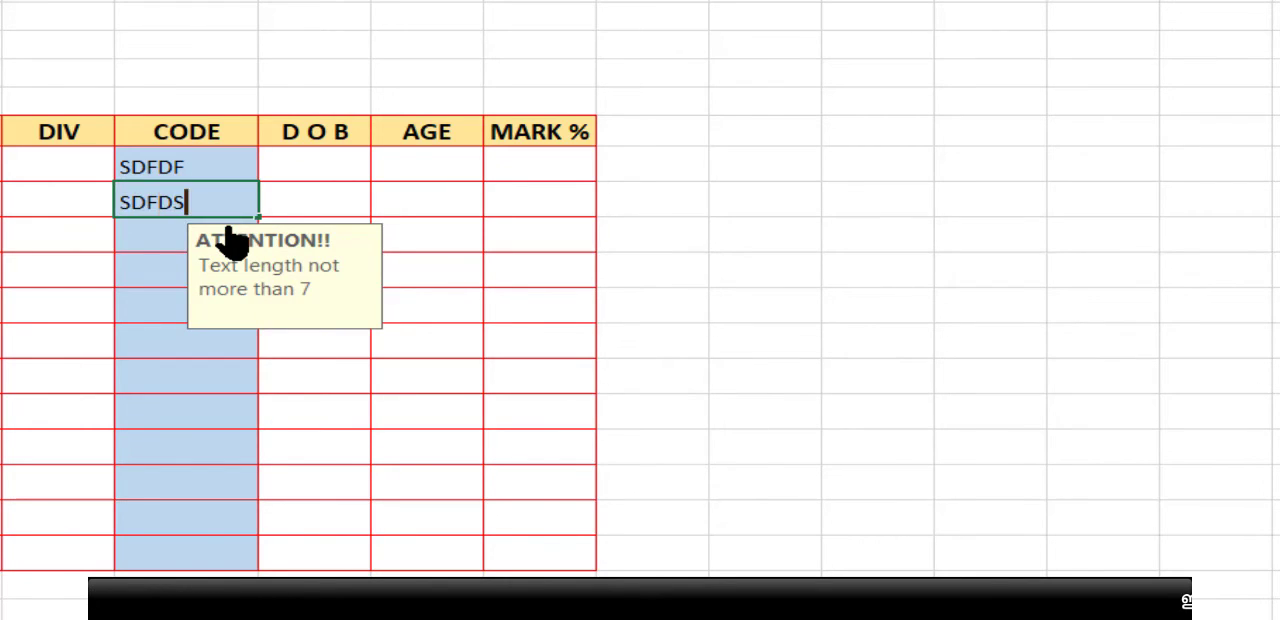
{"action": "key", "text": "Return"}
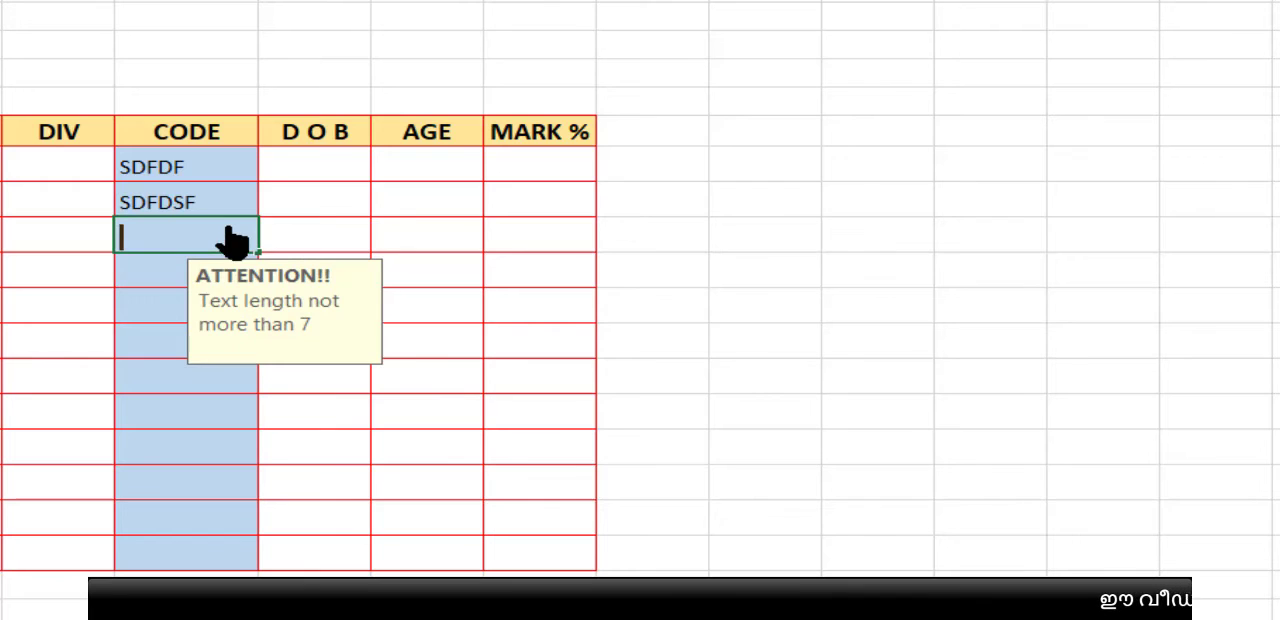
{"action": "key", "text": "Return"}
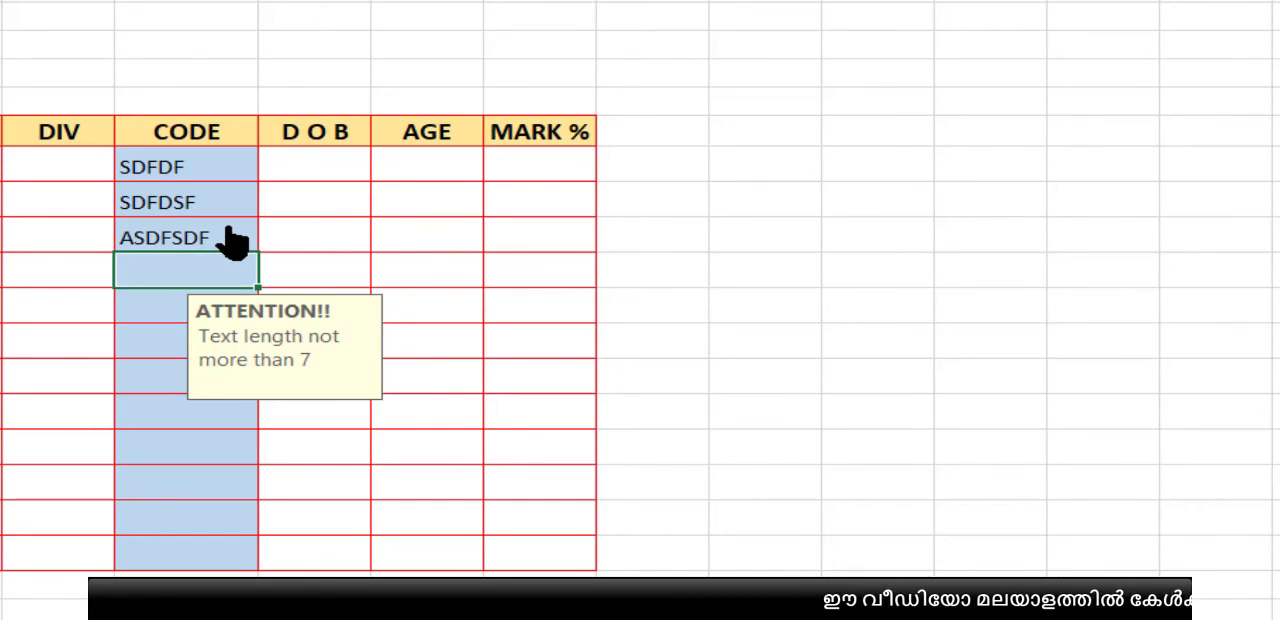
Step: Try to enter the overlong text ASDFSDFDSF in the fourth CODE cell
{"action": "type", "text": "ASDFSDFDSF"}
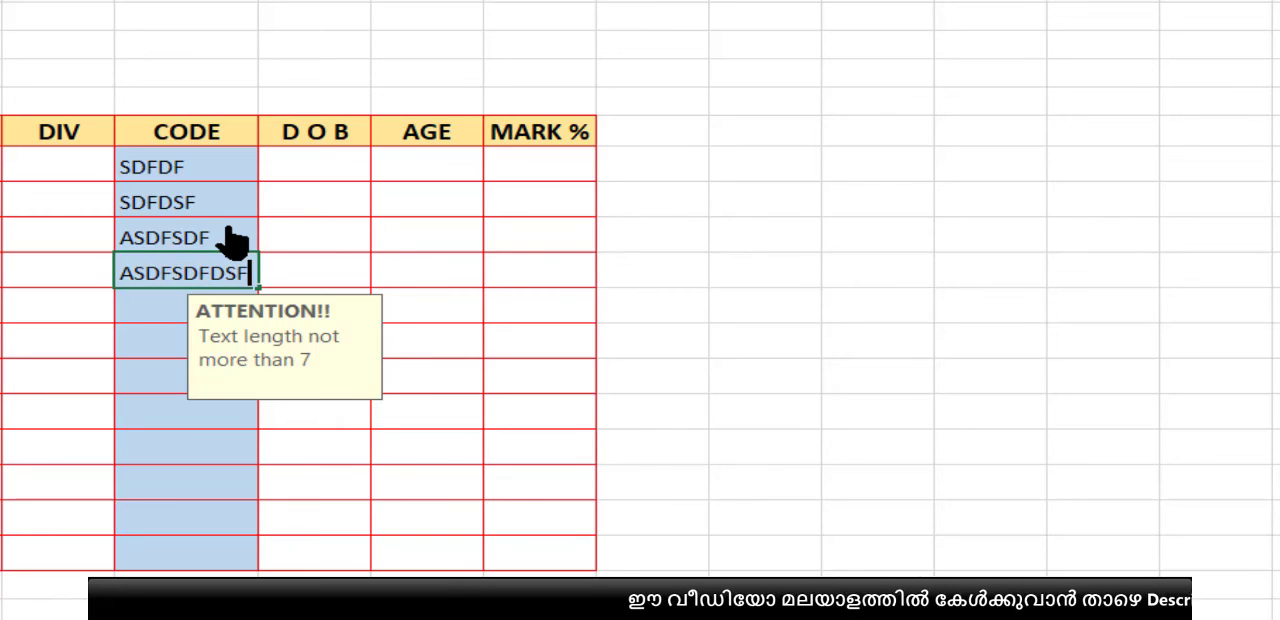
{"action": "key", "text": "Return"}
{"action": "left_click", "coordinate": [730, 356]}
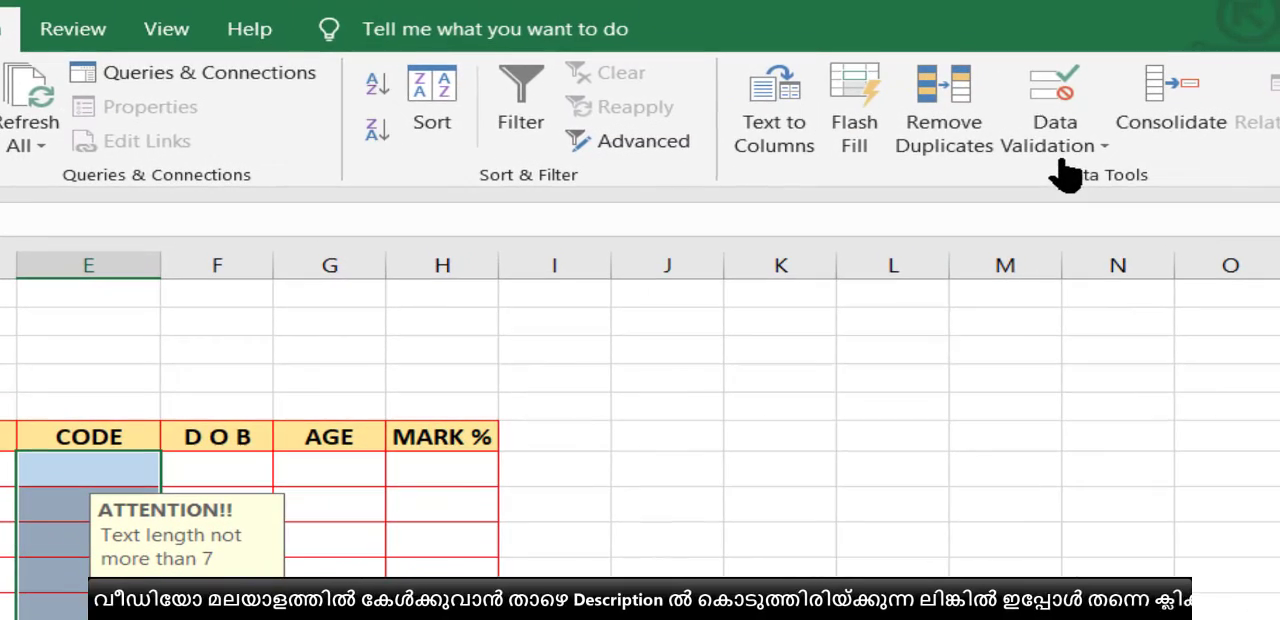
Step: Set the validation criteria of the CODE cells to a text length between 1 and 7
{"action": "left_click", "coordinate": [1063, 160]}
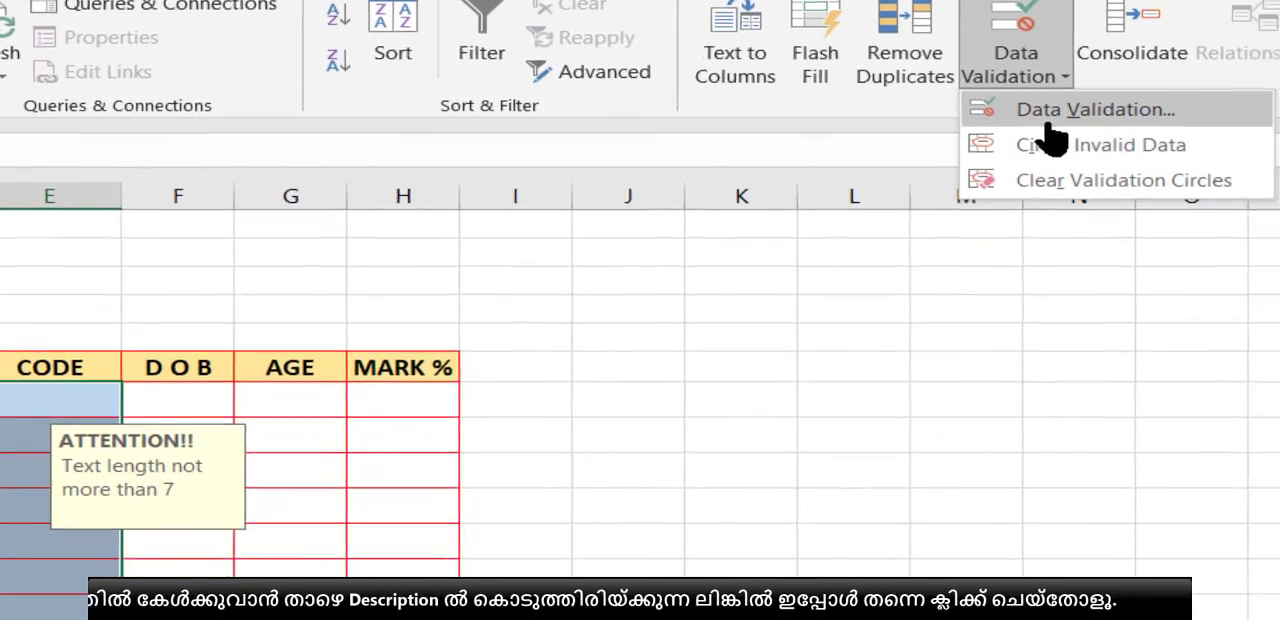
{"action": "left_click", "coordinate": [1050, 120]}
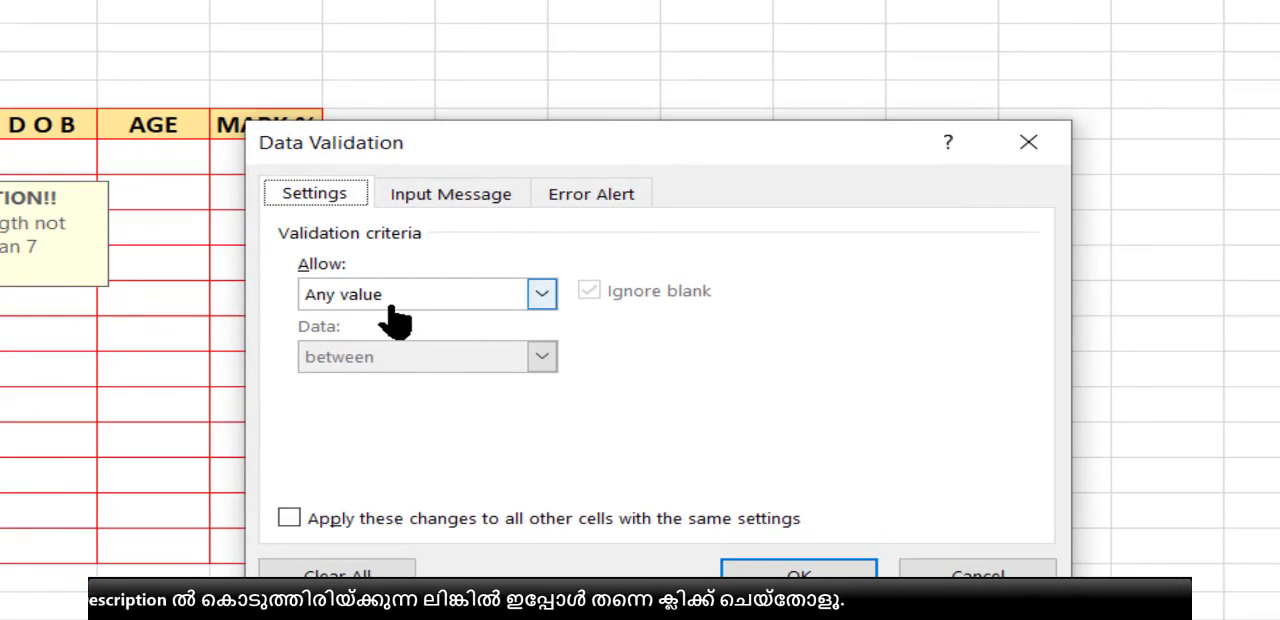
{"action": "left_click", "coordinate": [393, 306]}
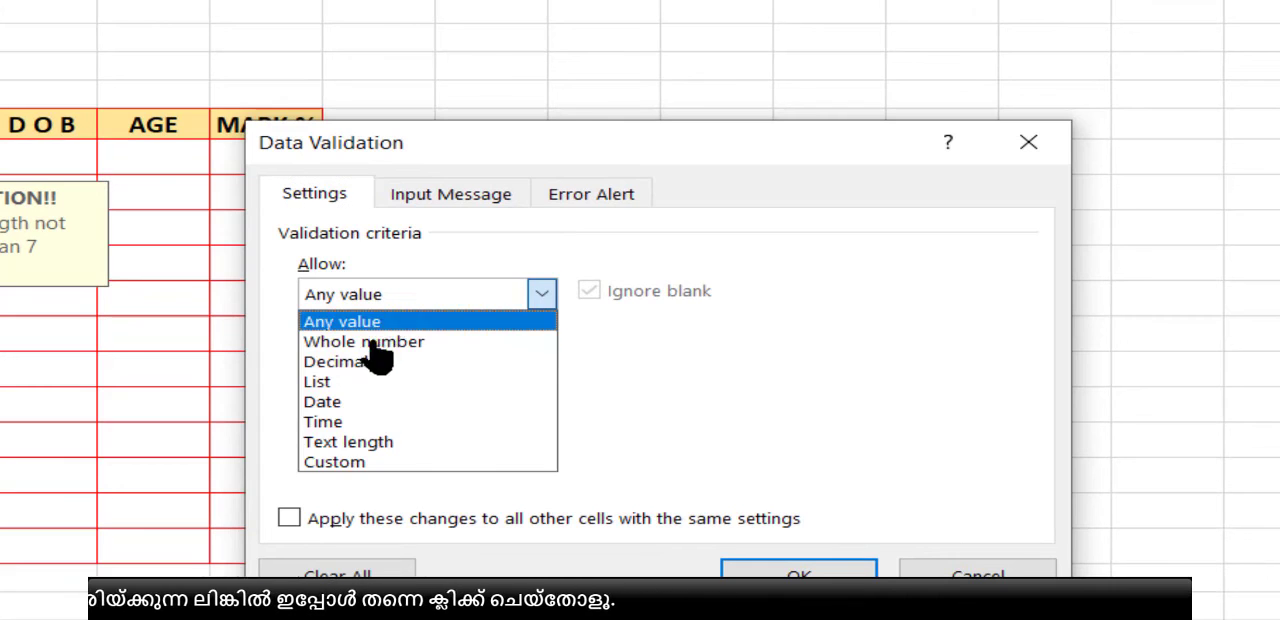
{"action": "left_click", "coordinate": [356, 451]}
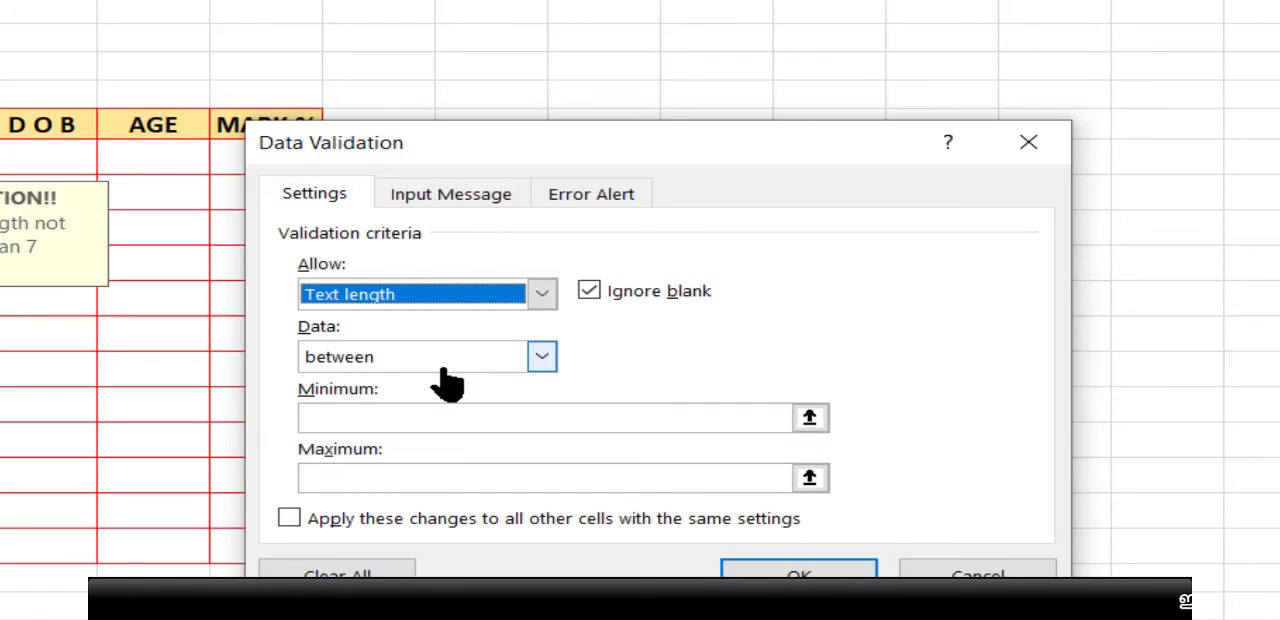
{"action": "left_click", "coordinate": [447, 377]}
{"action": "left_click", "coordinate": [447, 377]}
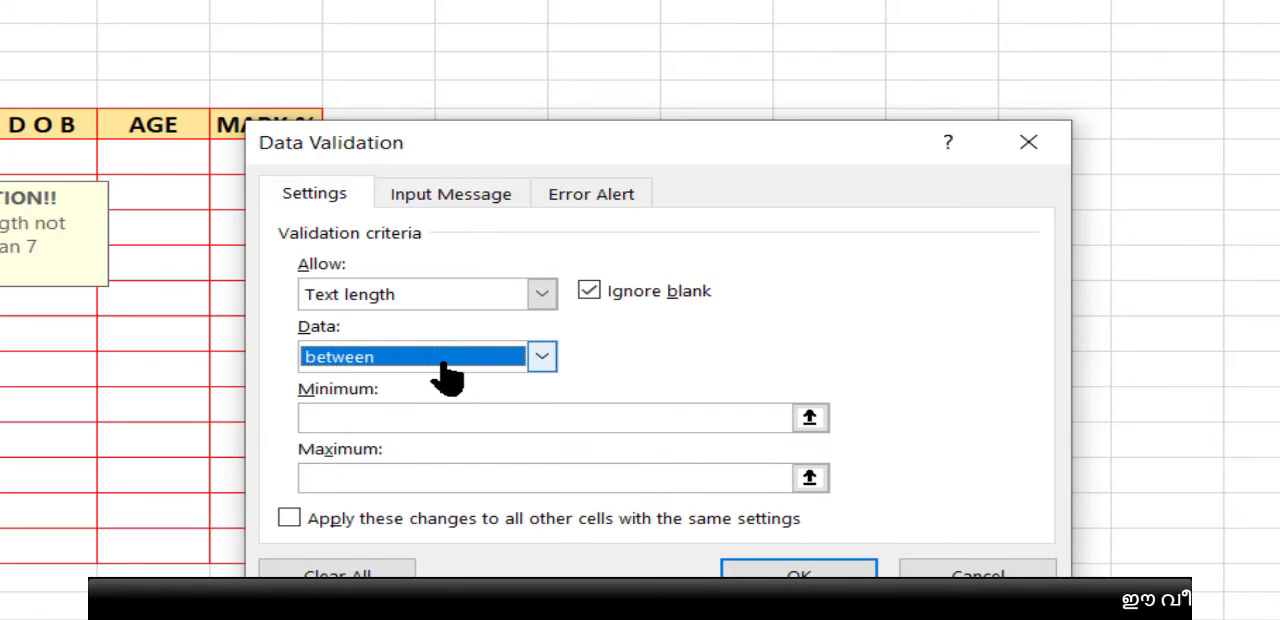
{"action": "left_click", "coordinate": [379, 418]}
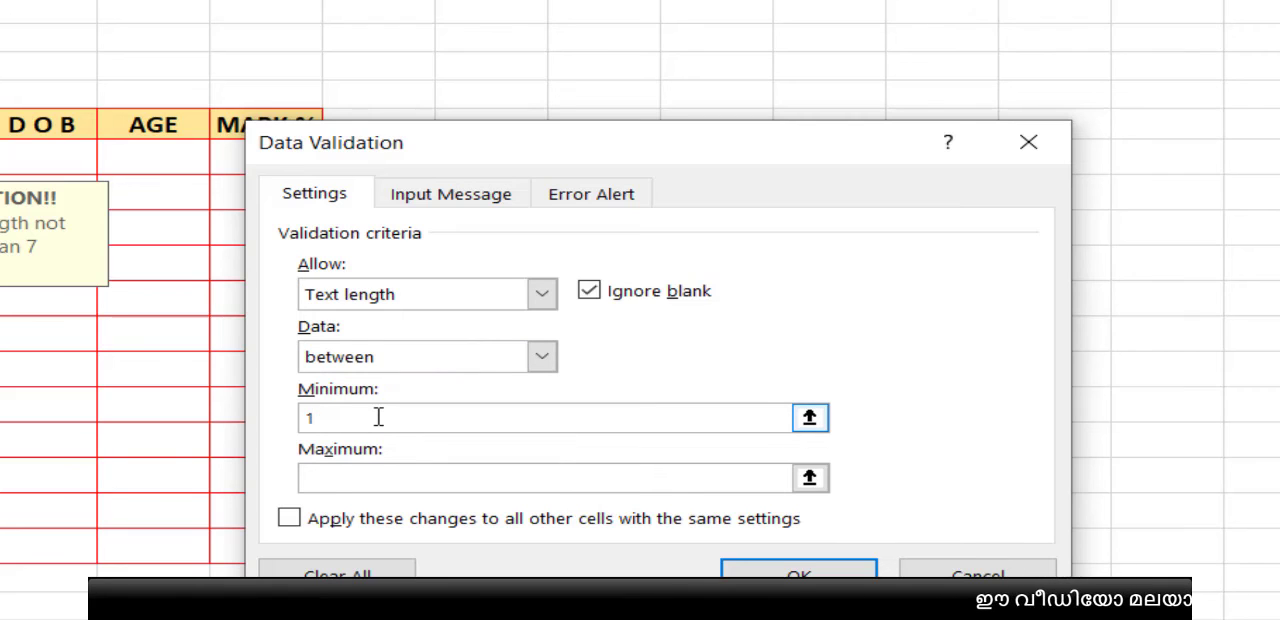
{"action": "type", "text": "7"}
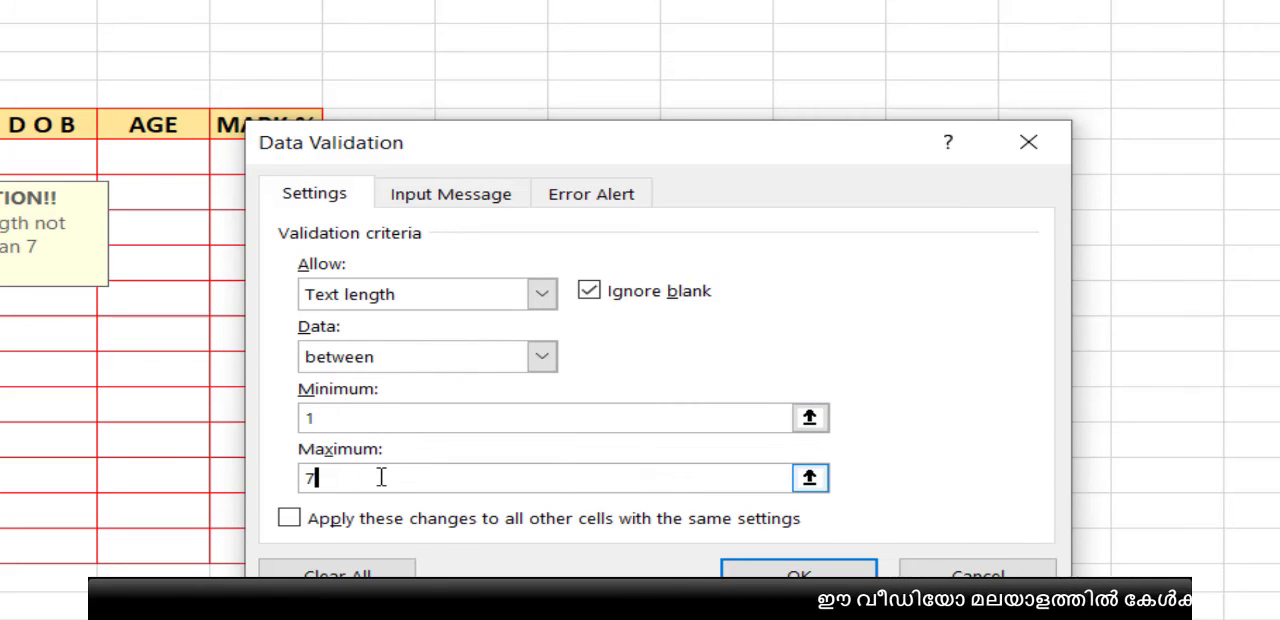
Step: Review the input message and error alert of the CODE cells' text length rule, and apply the validation
{"action": "left_click", "coordinate": [478, 202]}
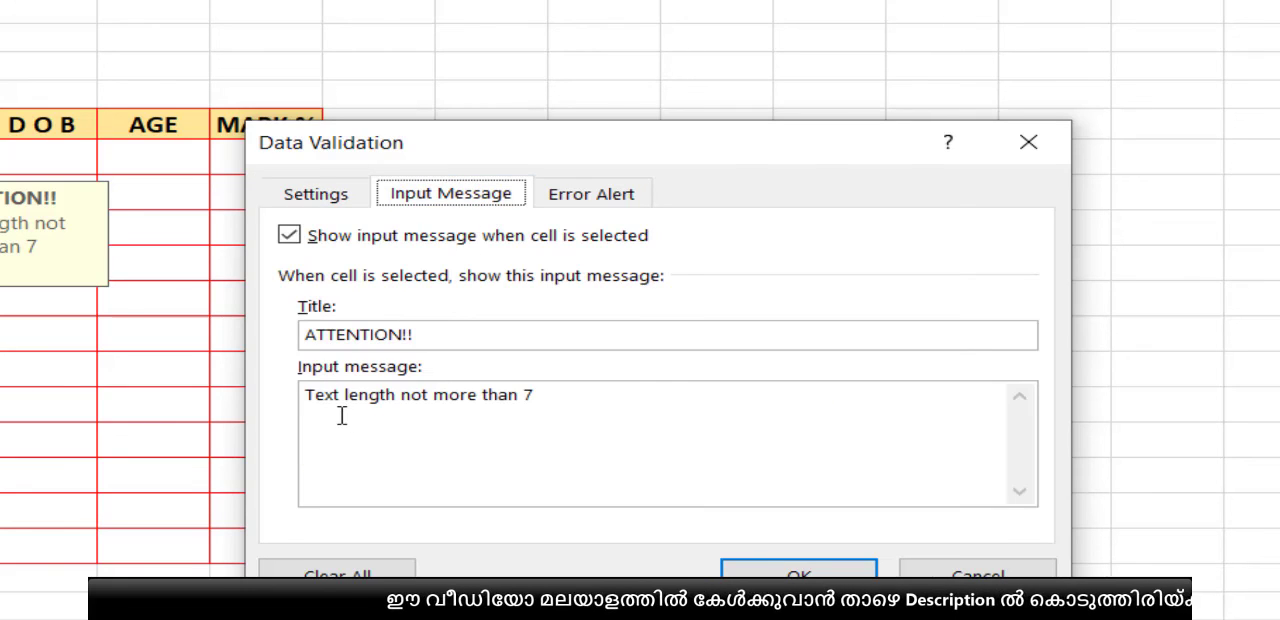
{"action": "left_click", "coordinate": [620, 213]}
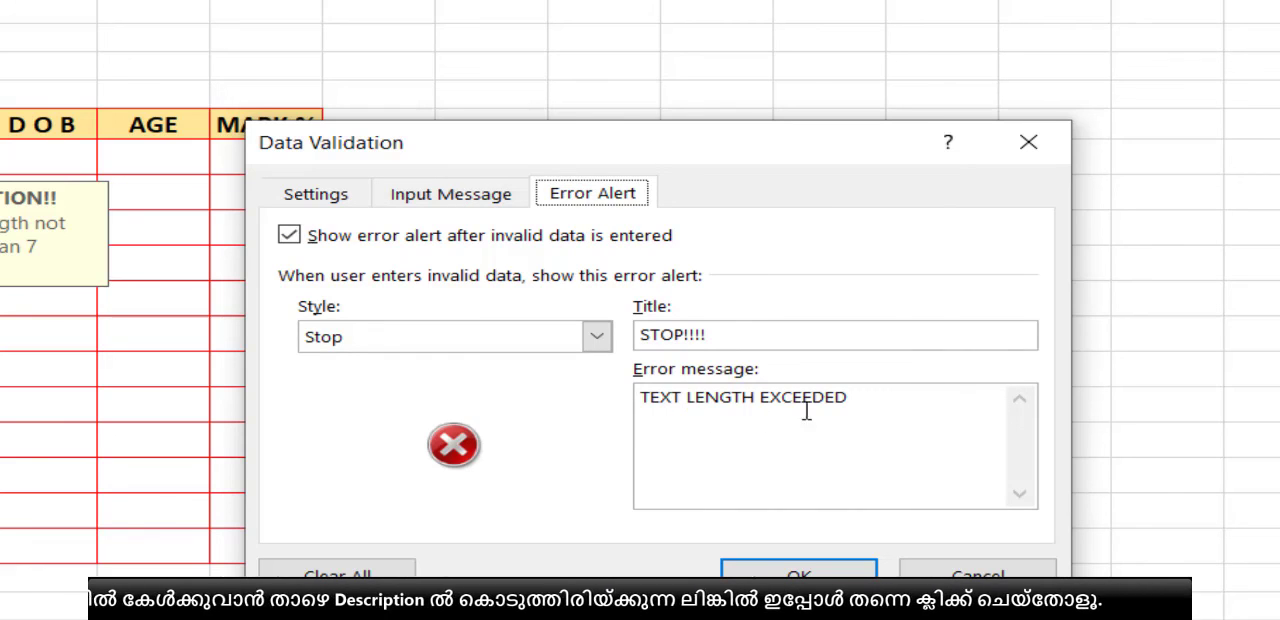
{"action": "left_click", "coordinate": [778, 573]}
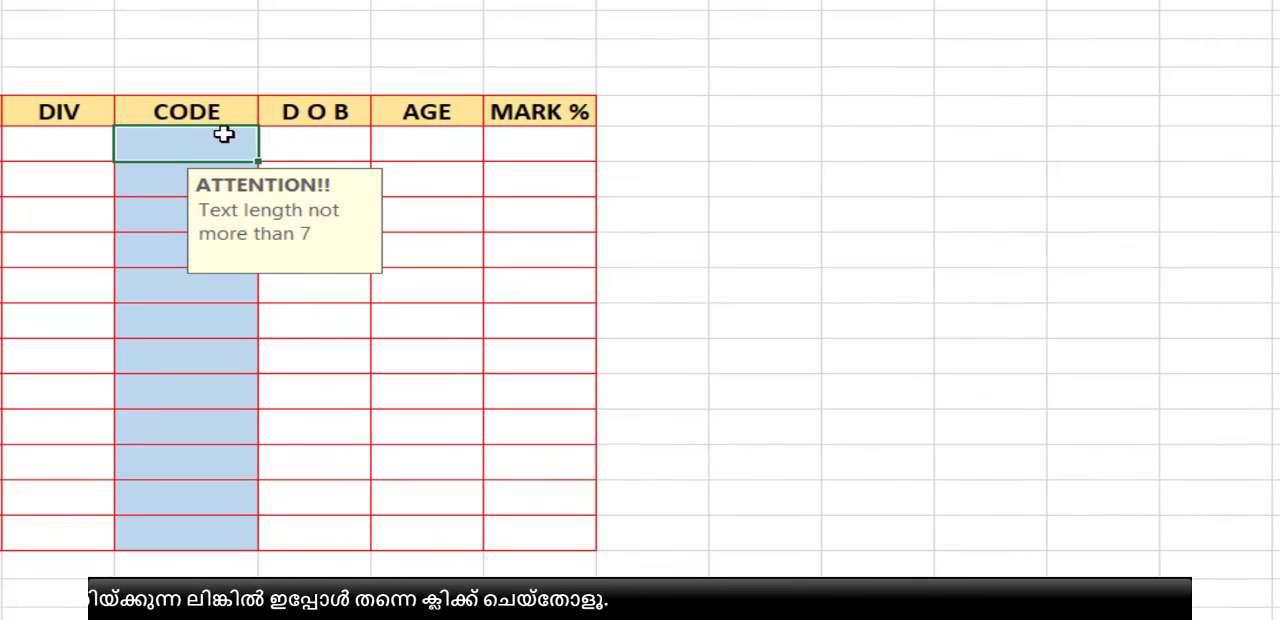
Step: Enter SADFS in the first CODE cell, and try the overlong text SDFSDFSDFDSF in the second before discarding it
{"action": "type", "text": "SADFS"}
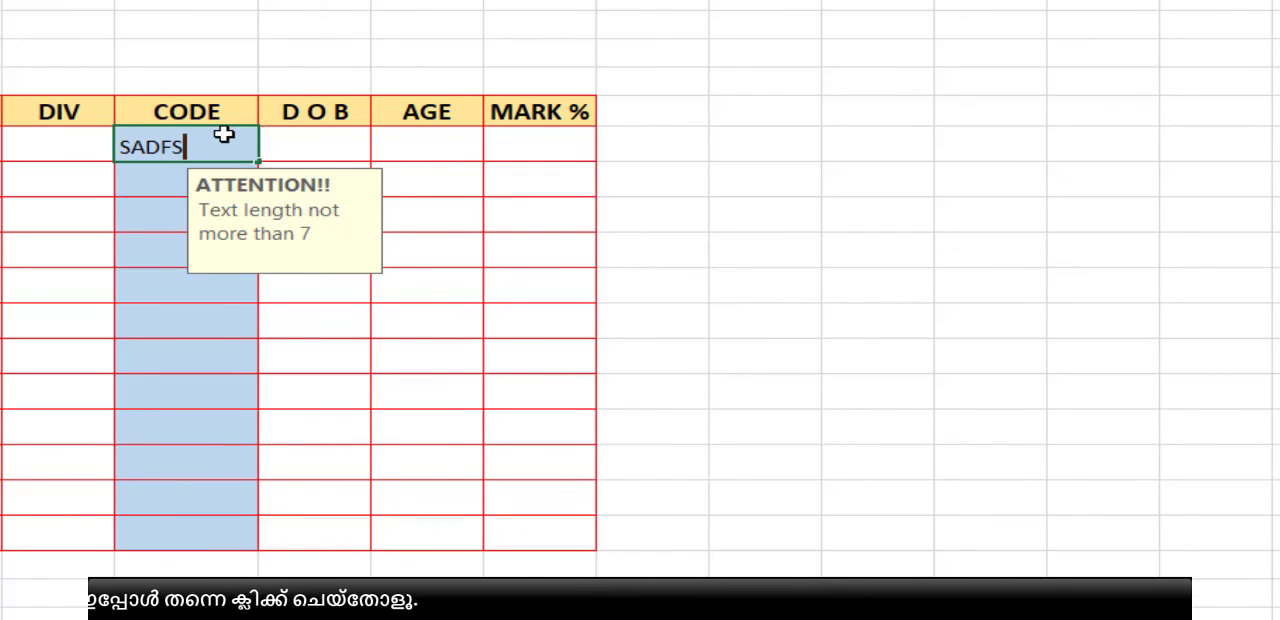
{"action": "key", "text": "Return"}
{"action": "type", "text": "SDFSDFSD"}
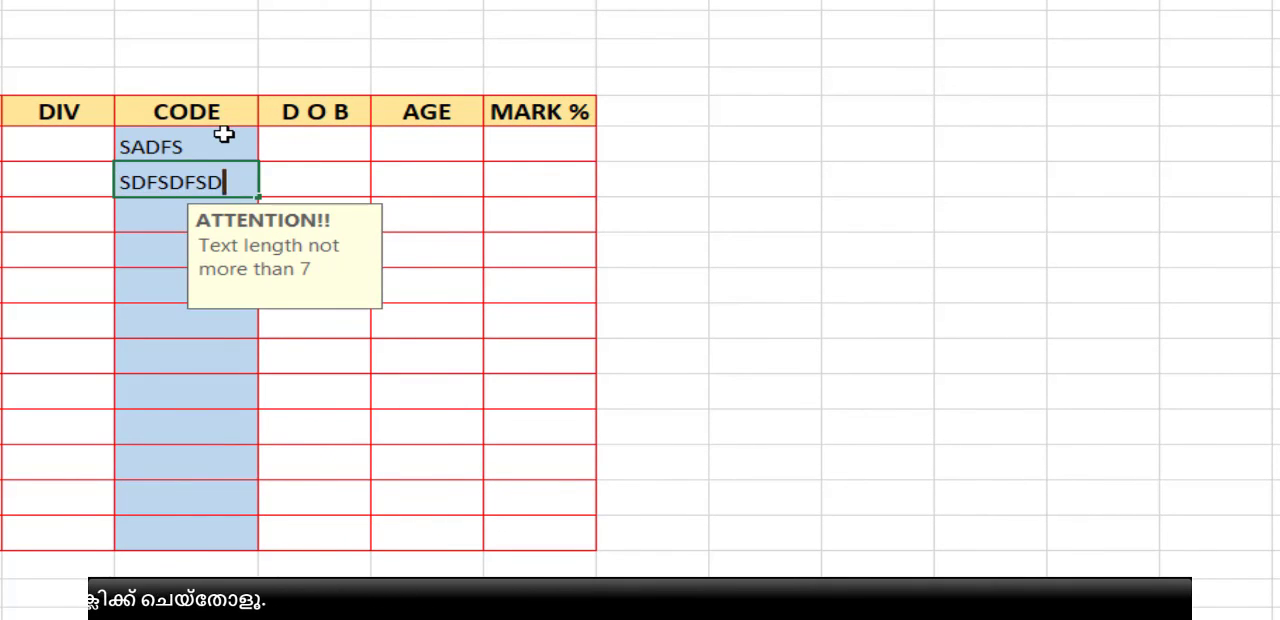
{"action": "type", "text": "FDSF"}
{"action": "key", "text": "Return"}
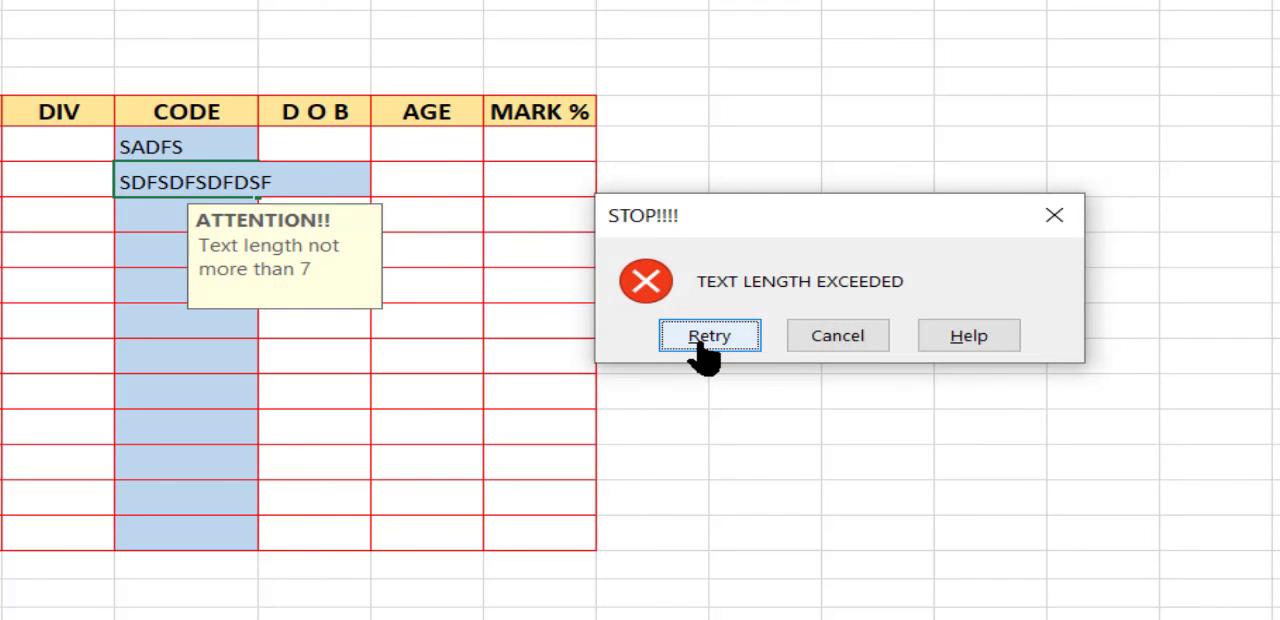
{"action": "left_click", "coordinate": [800, 345]}
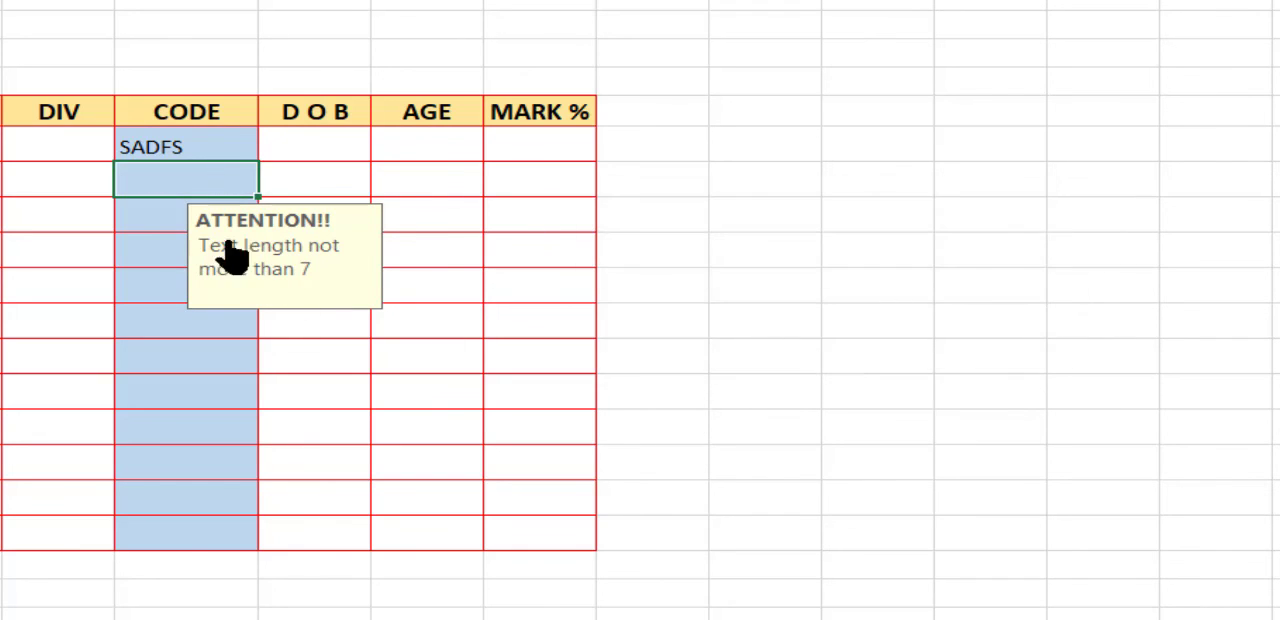
Step: Select all the table cells under the CODE header
{"action": "left_click_drag", "start_coordinate": [214, 148], "coordinate": [227, 541]}
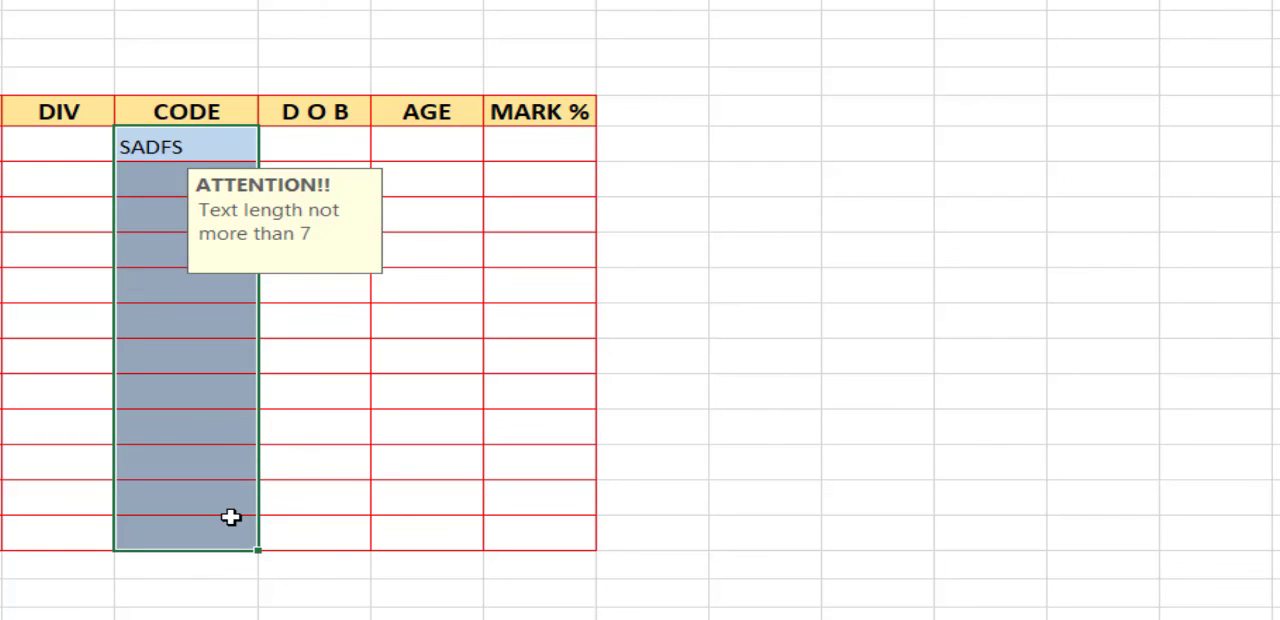